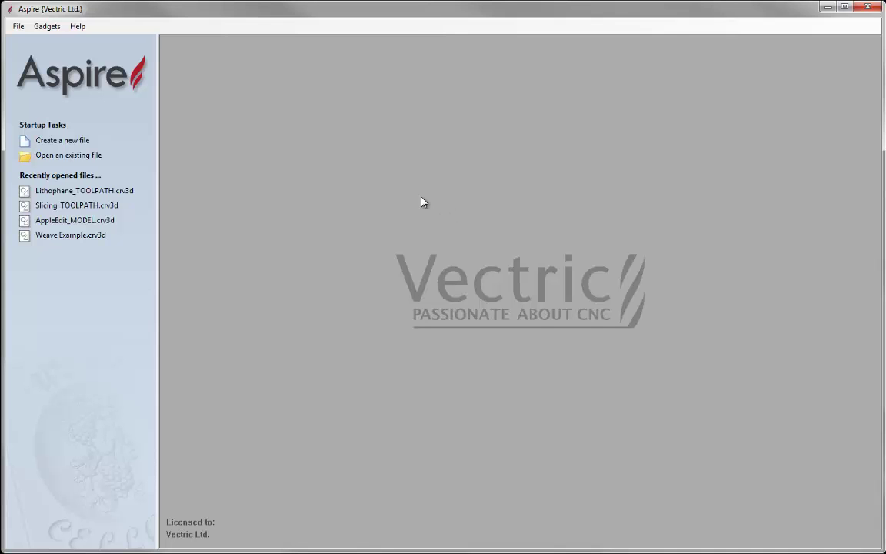
Create a wrapped job for a cylinder 12 inches long and 4 inches in diameter, using the simple cylindrical wrap layout
left_click(45, 26)
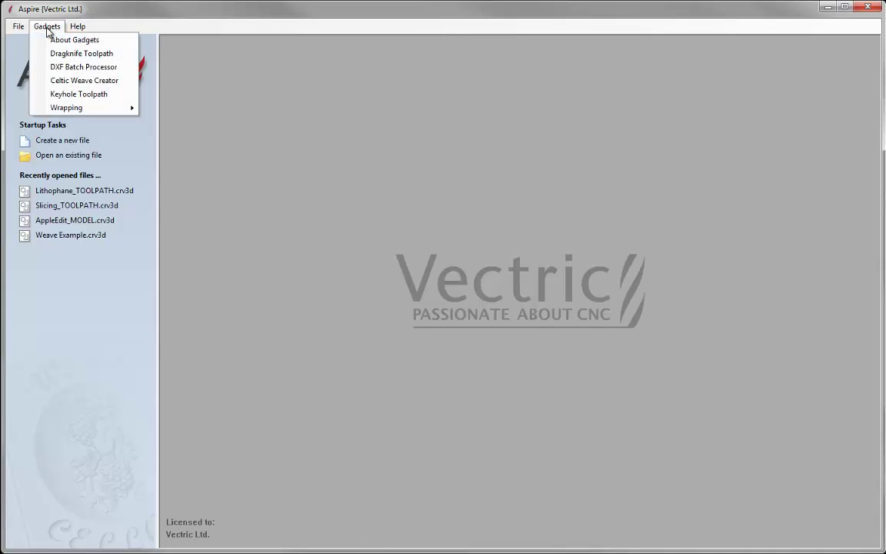
mouse_move(63, 112)
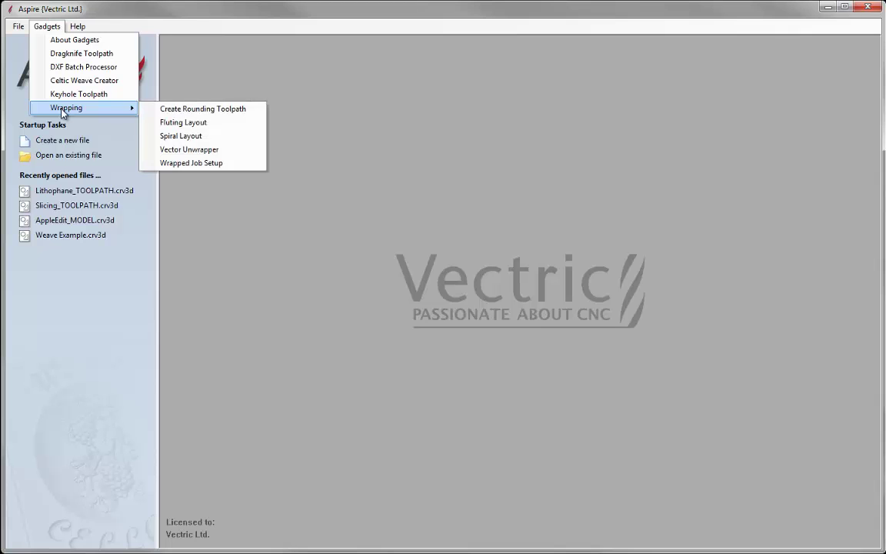
left_click(192, 163)
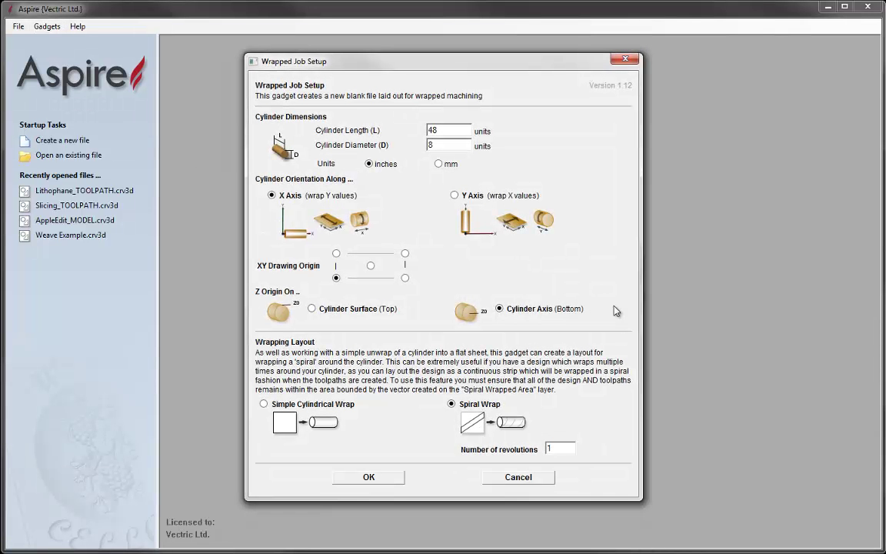
double_click(432, 130)
type("12")
key("Tab")
type("8")
key("BackSpace")
type("4")
left_click(264, 404)
left_click(368, 478)
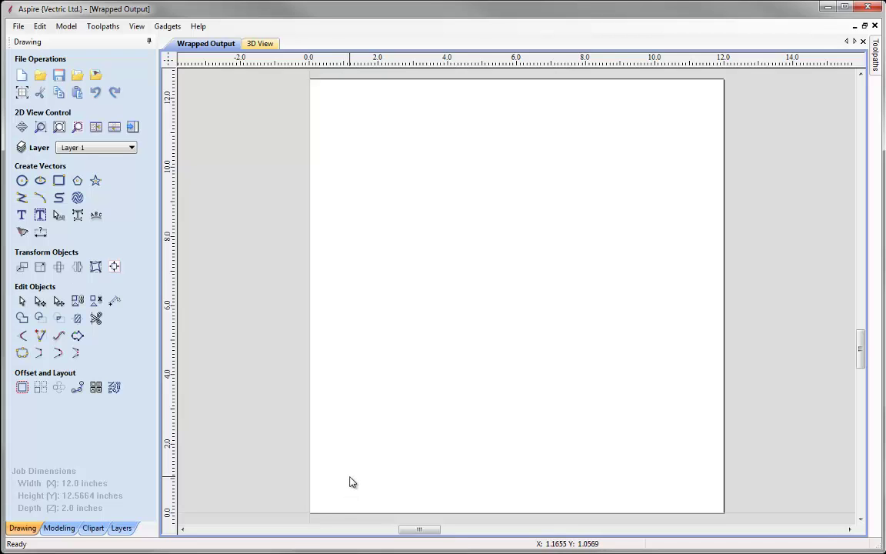
Import the 3D model file v4_SolidHandle.3dm into the job
left_click(65, 528)
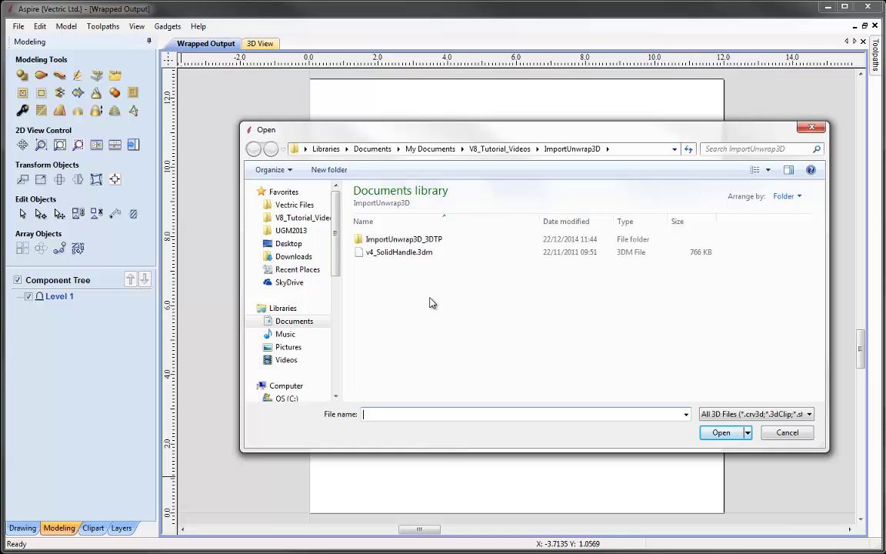
left_click(409, 254)
left_click(727, 434)
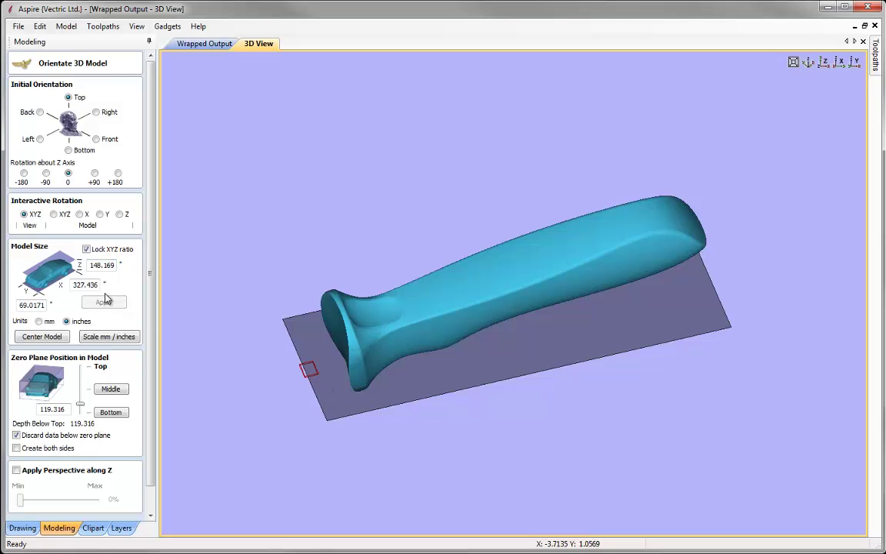
Convert the imported handle's scale between mm and inches, and set its X size to 11 inches with the XYZ ratio locked
left_click(129, 344)
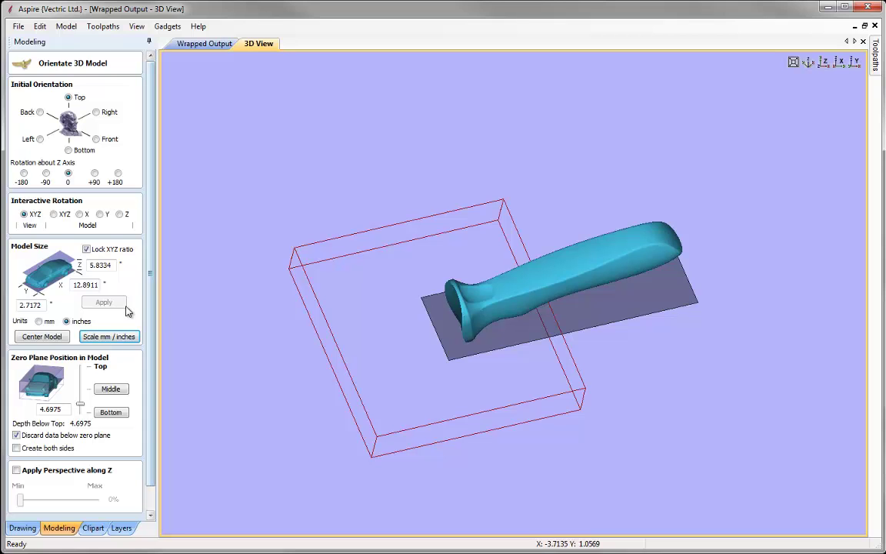
double_click(87, 285)
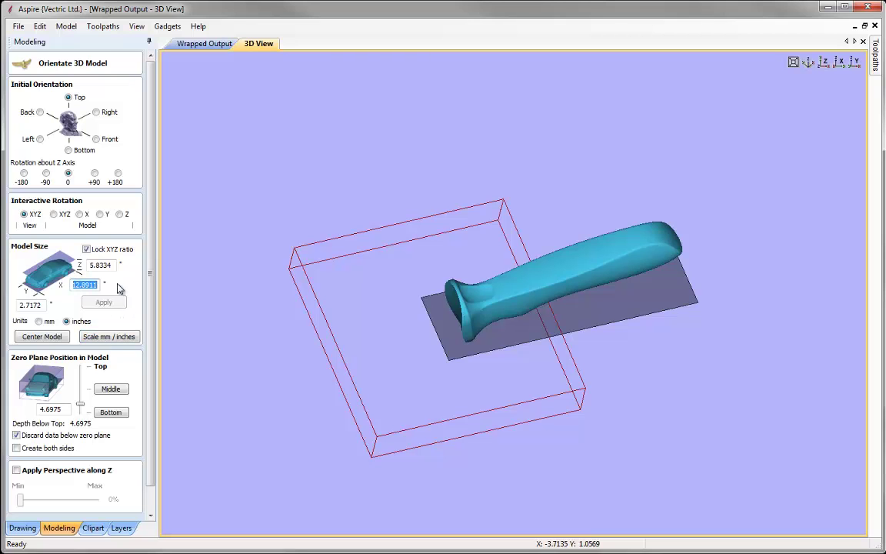
type("11")
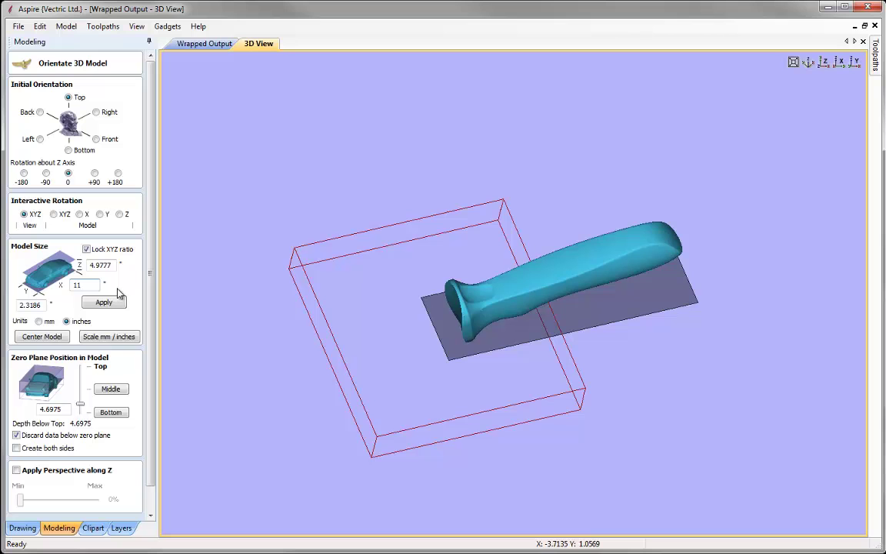
left_click(104, 302)
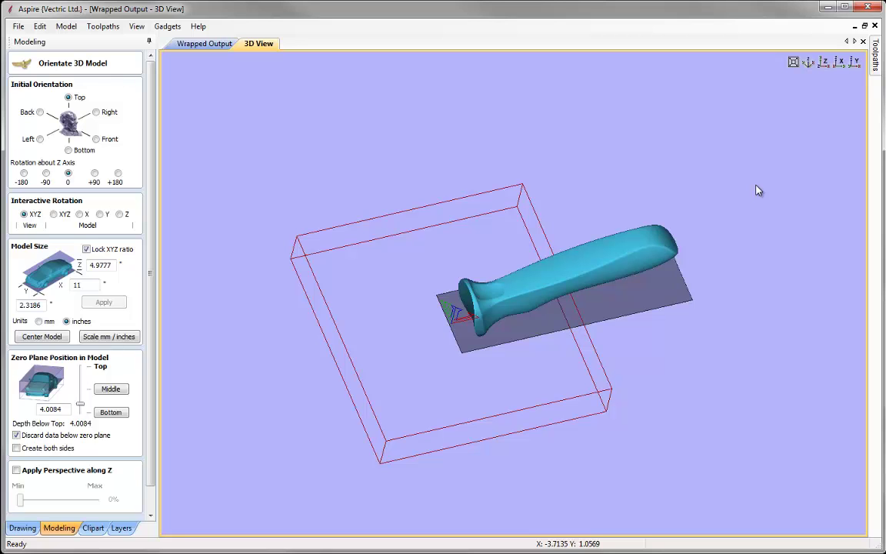
Rotate the handle about its Y axis until it lies level, and place the zero plane at the middle of the model
left_click_drag(646, 421, 454, 337)
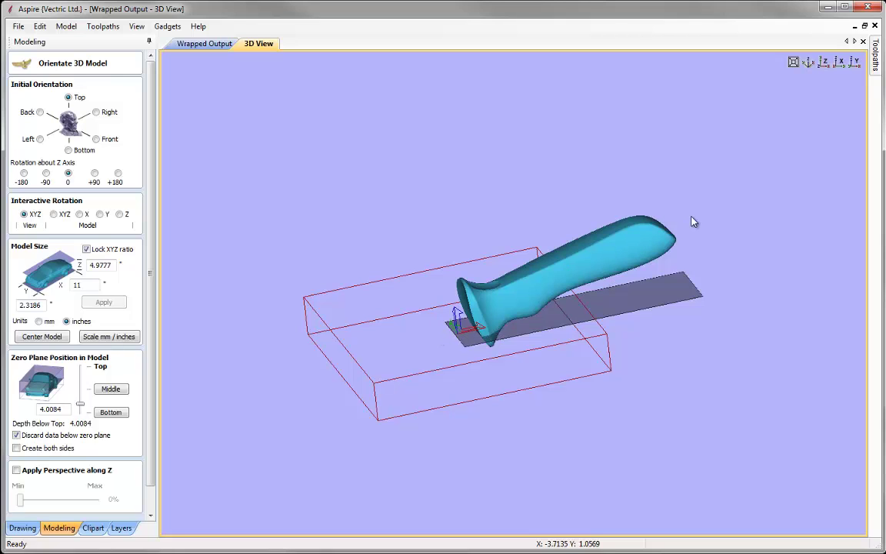
left_click_drag(580, 328, 604, 246)
left_click_drag(569, 316, 638, 431)
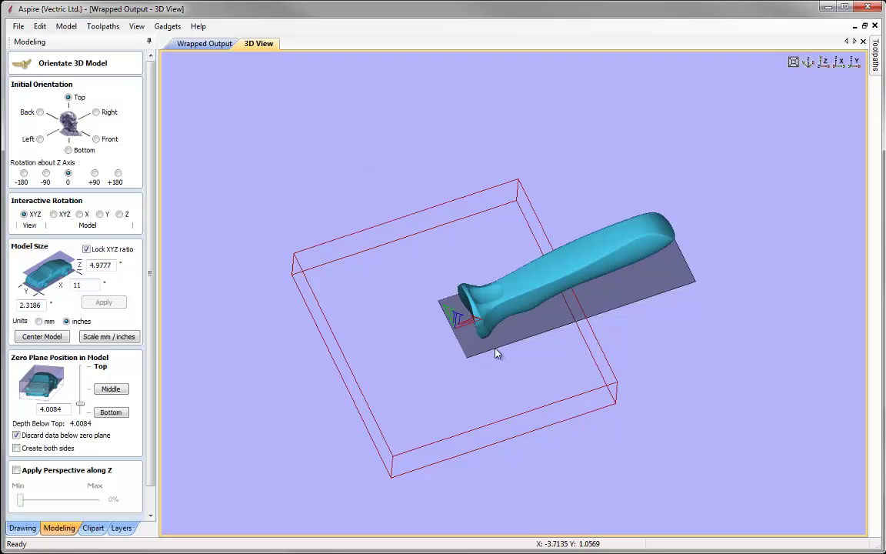
left_click_drag(497, 376, 607, 277)
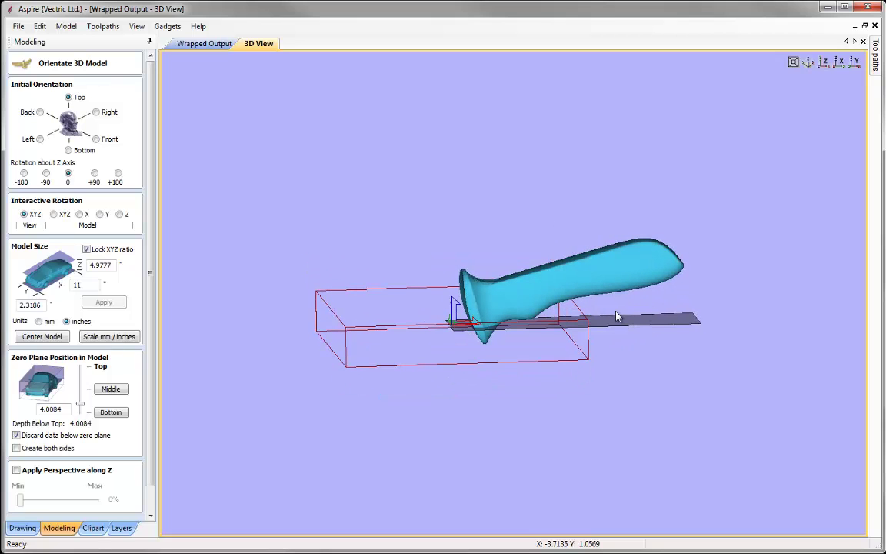
left_click(856, 66)
scroll(724, 277, "up", 4)
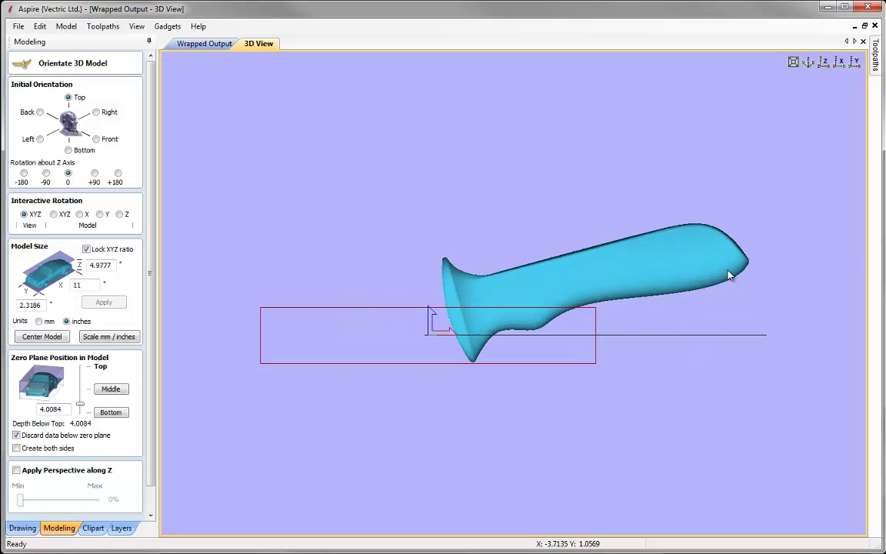
middle_click_drag(721, 262, 619, 302)
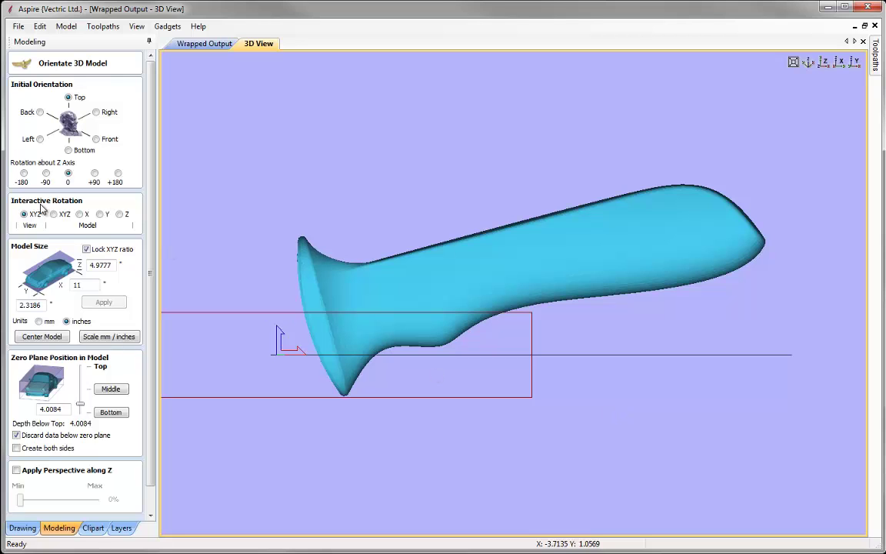
left_click(100, 215)
left_click_drag(707, 228, 711, 271)
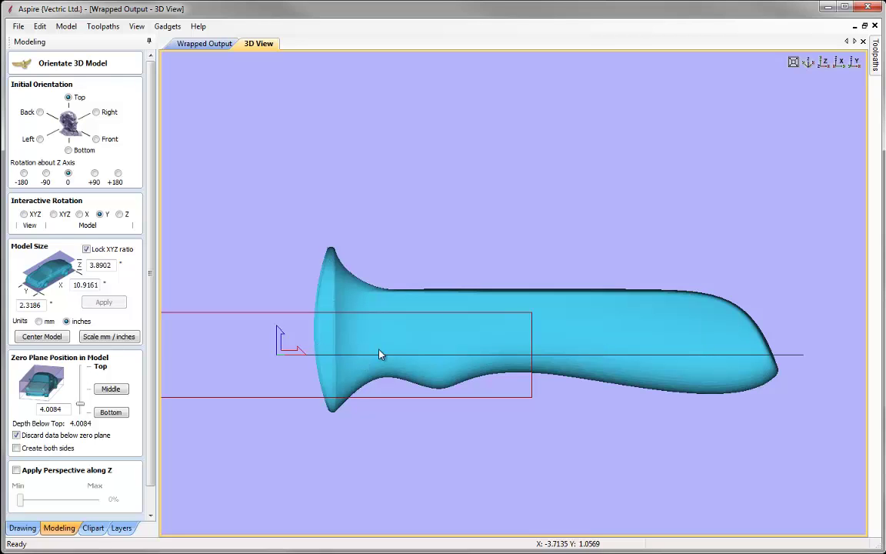
left_click(108, 390)
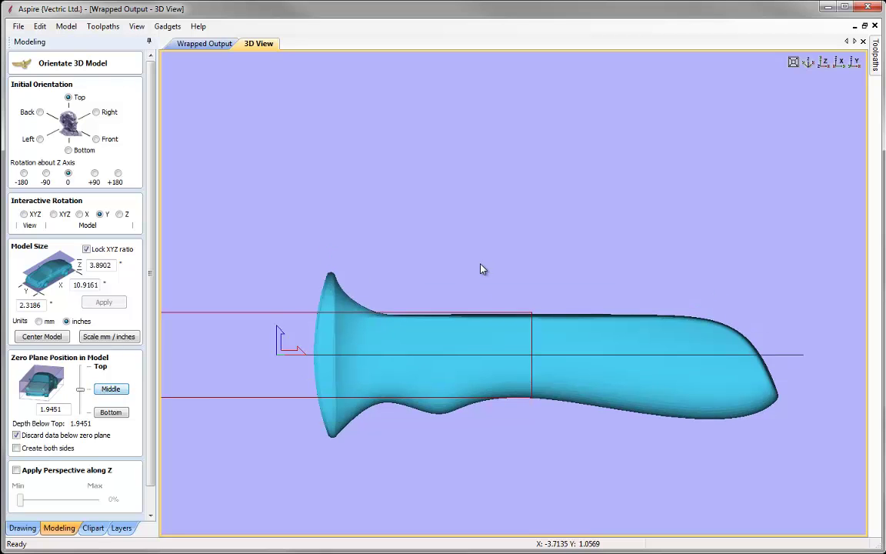
Accept the handle's orientation and unwrap the model to create the component
left_click(23, 214)
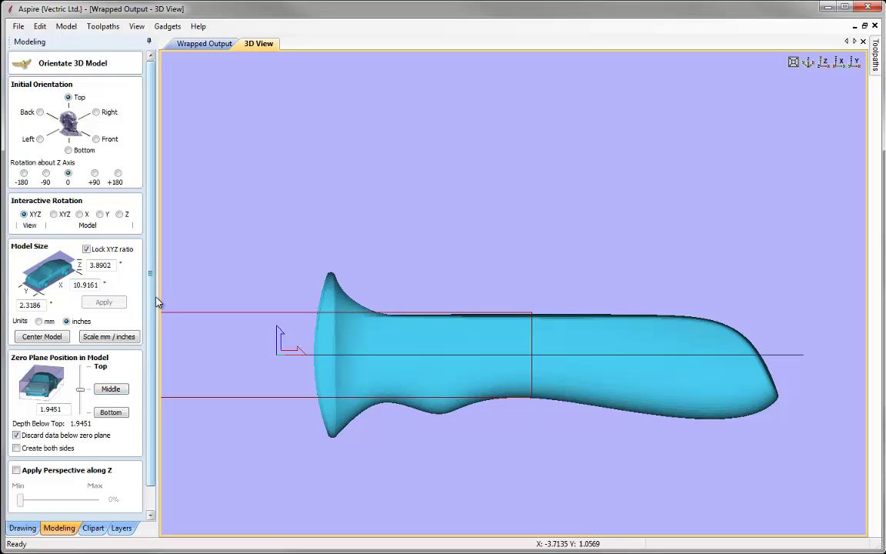
left_click_drag(382, 256, 400, 366)
left_click(808, 62)
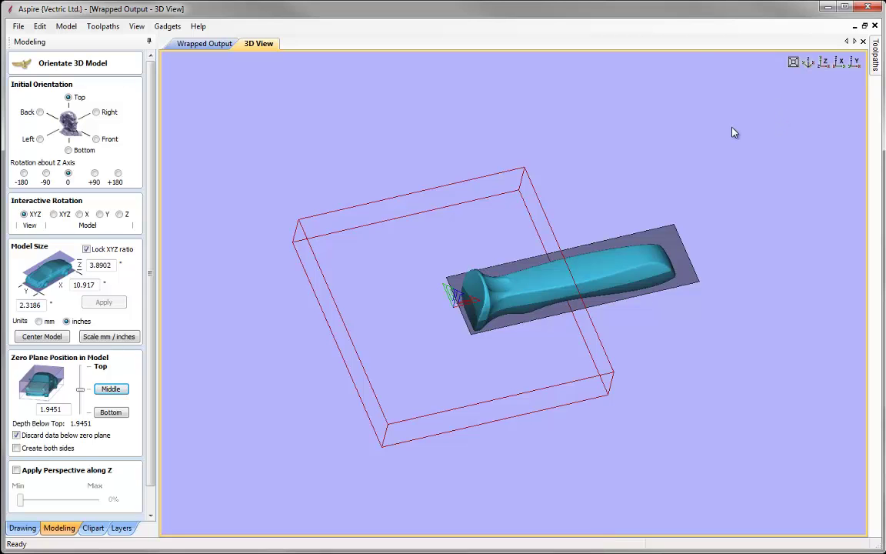
left_click_drag(723, 326, 654, 372)
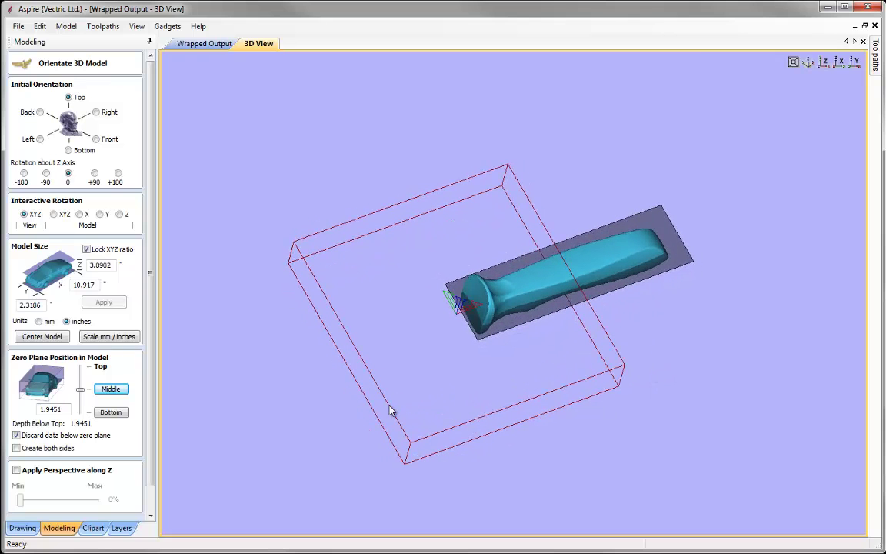
scroll(141, 377, "down", 1)
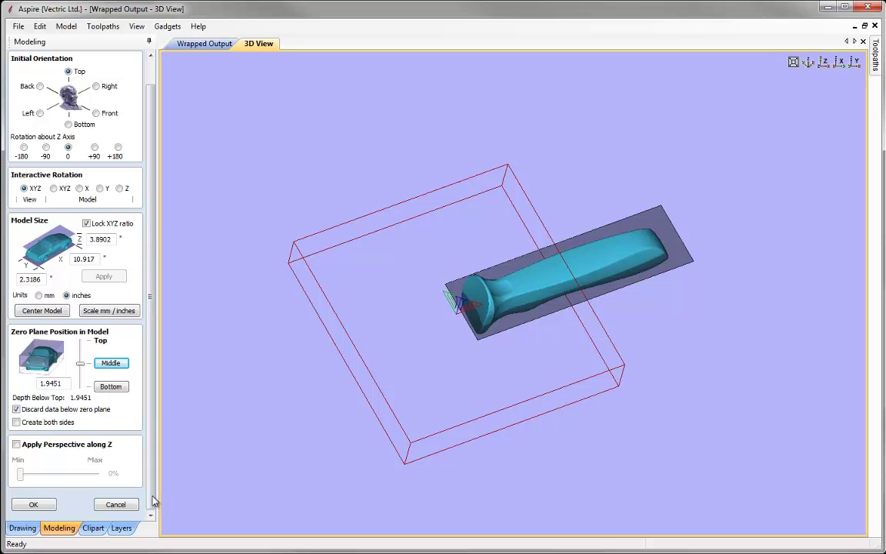
left_click(33, 504)
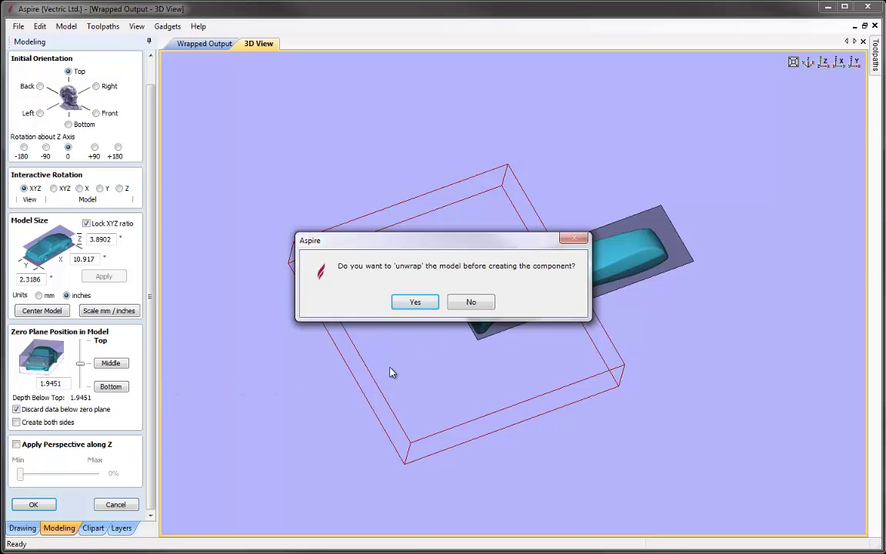
left_click(415, 303)
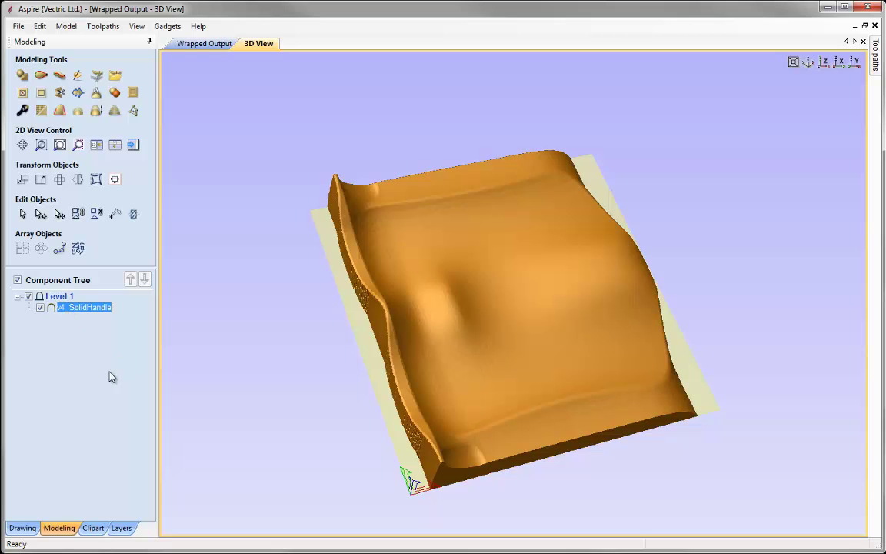
Display the component wrapped around the X axis and inspect the handle and its two ends
mouse_move(59, 309)
left_click(104, 30)
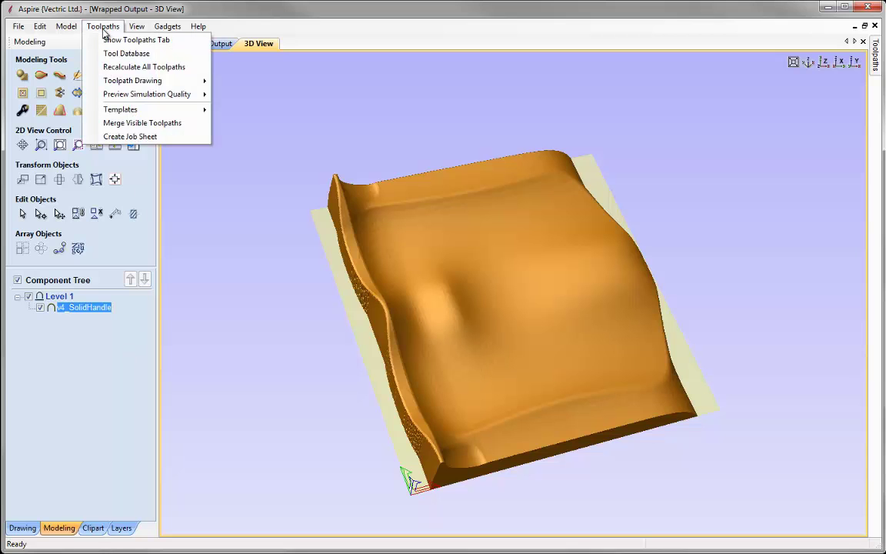
mouse_move(95, 81)
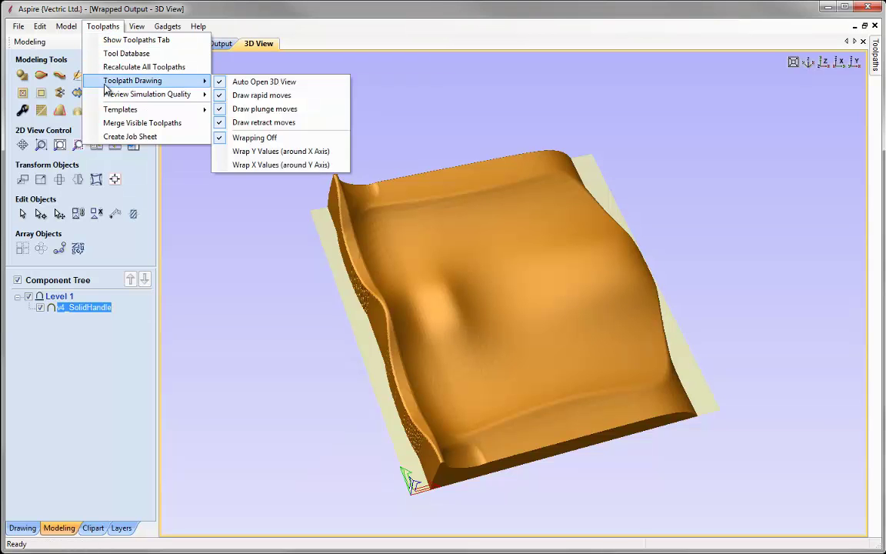
left_click(280, 152)
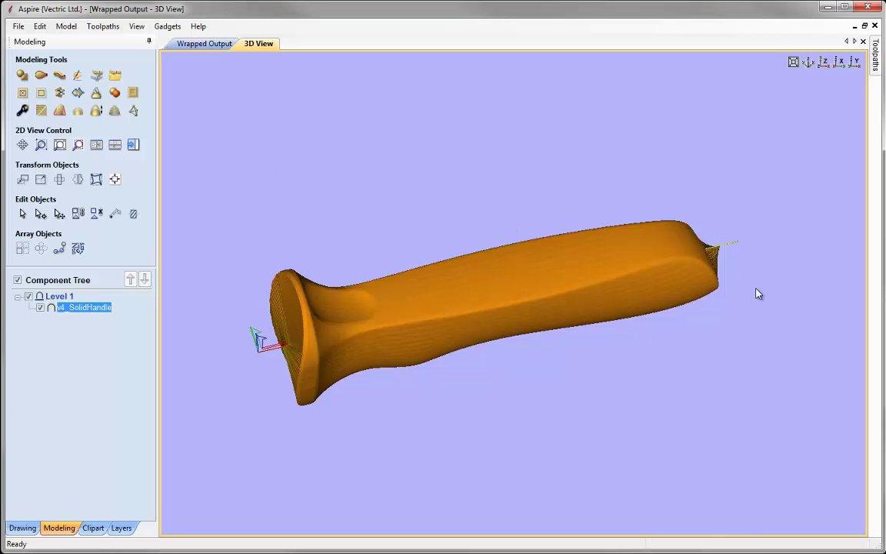
left_click_drag(593, 421, 718, 366)
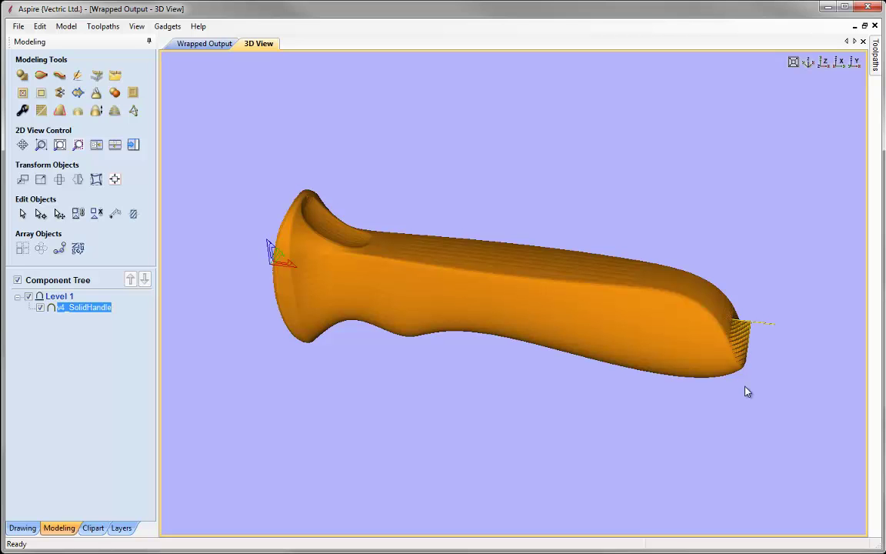
left_click(809, 64)
left_click_drag(603, 396, 641, 440)
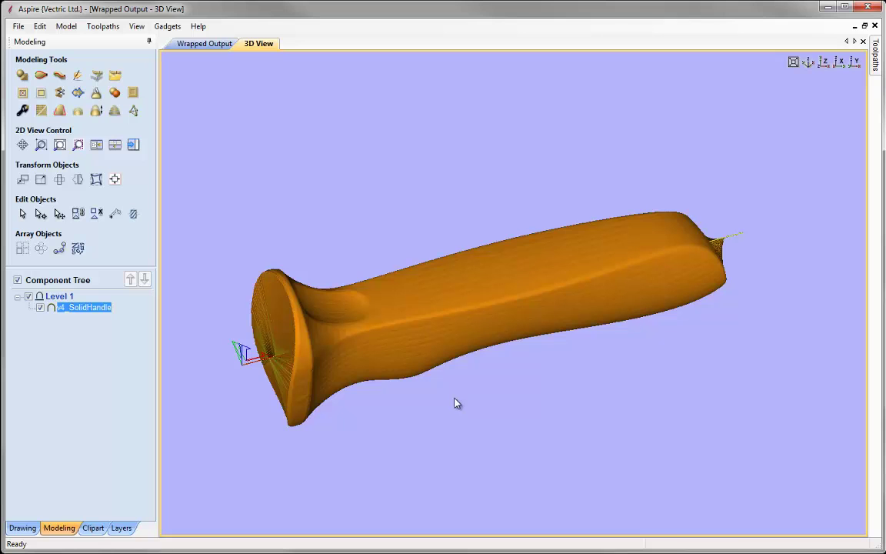
Turn wrapping off and view the unwrapped handle flat, including the empty strips beside it
left_click(108, 31)
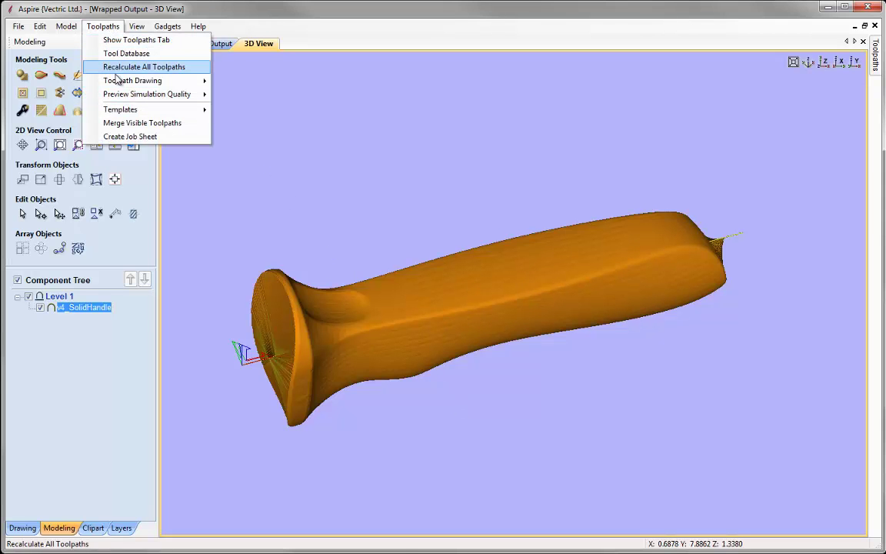
mouse_move(148, 80)
left_click(248, 138)
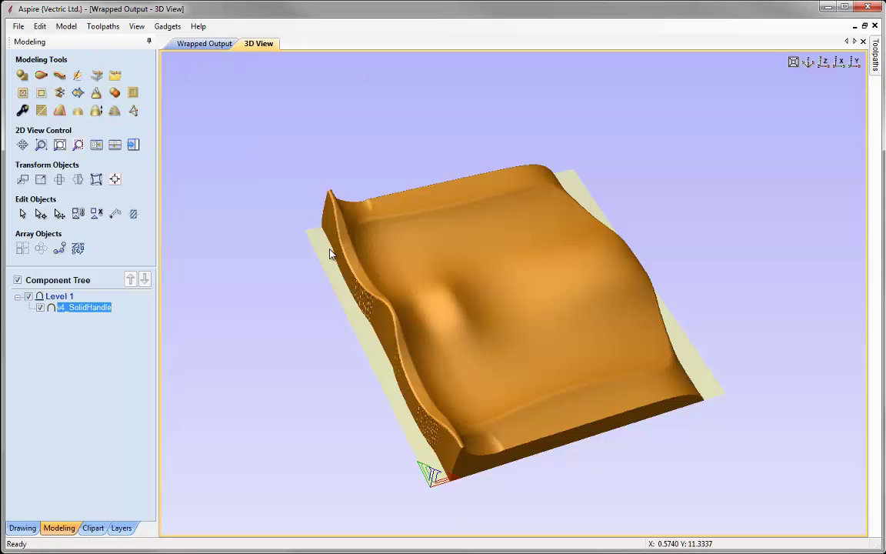
left_click_drag(324, 256, 321, 229)
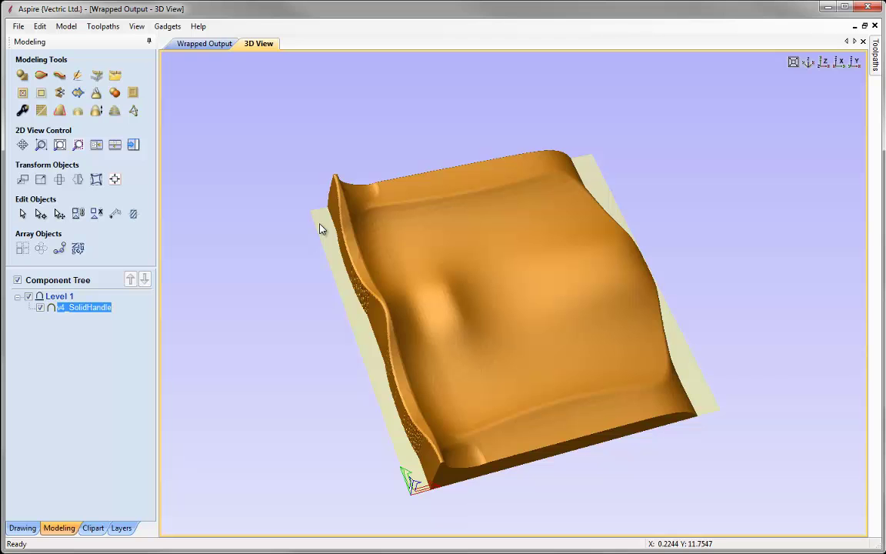
Add a zero plane to the model and set that component's combine mode to Merge
left_click(66, 27)
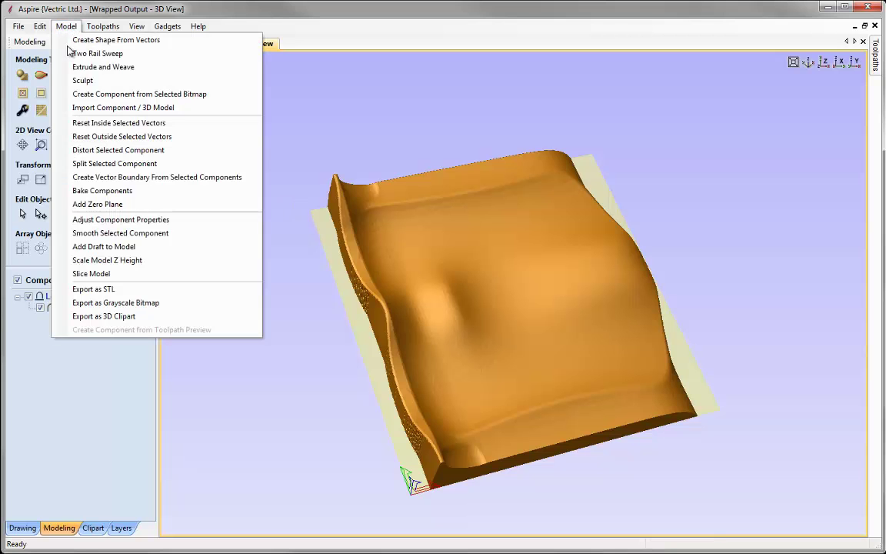
left_click(86, 204)
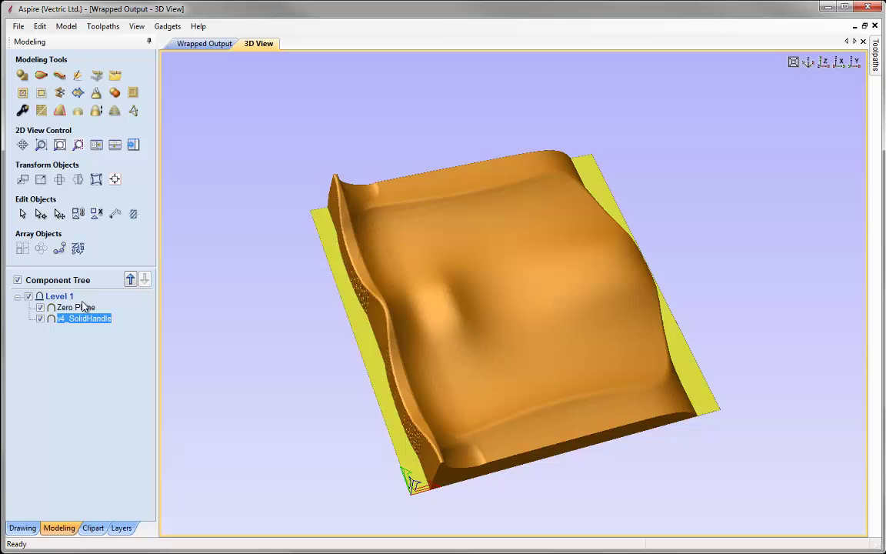
left_click(26, 308)
mouse_move(72, 311)
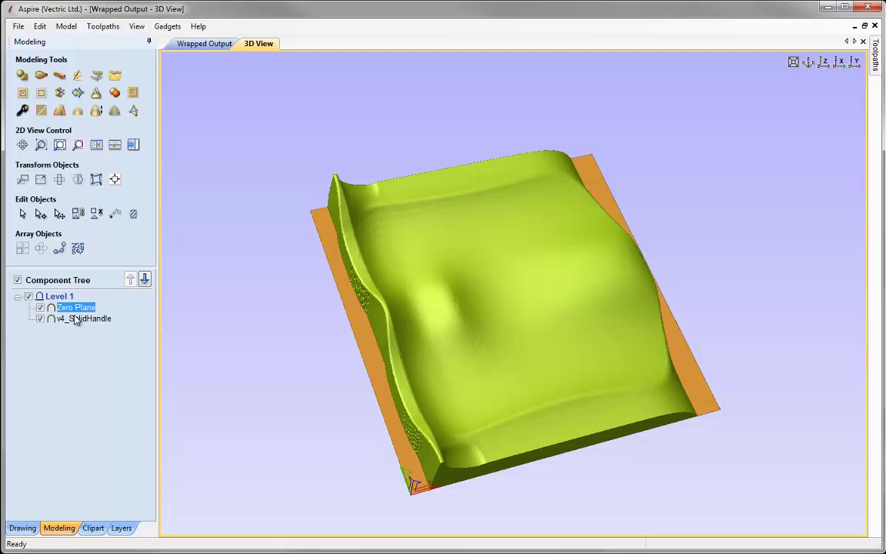
left_click(22, 110)
left_click(87, 123)
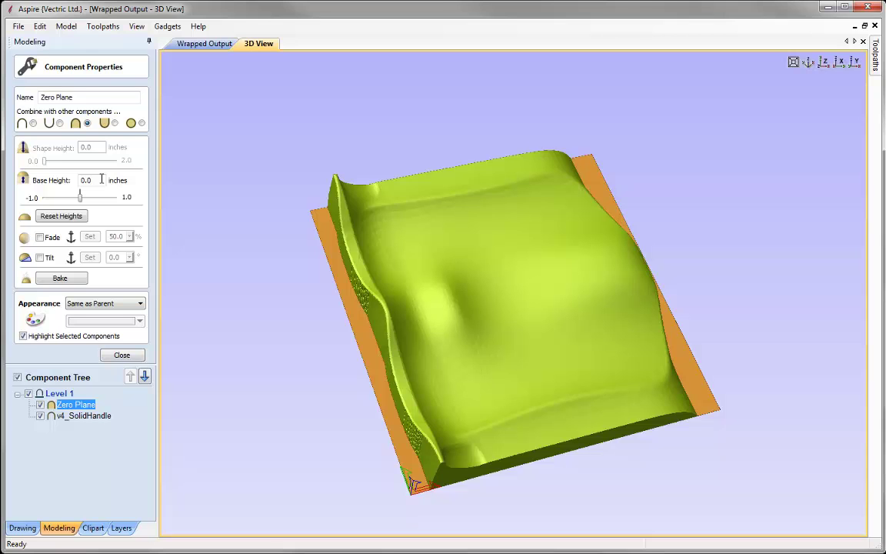
Set the zero plane component's base height to 0.5 inches and close its properties
key("BackSpace")
type("5")
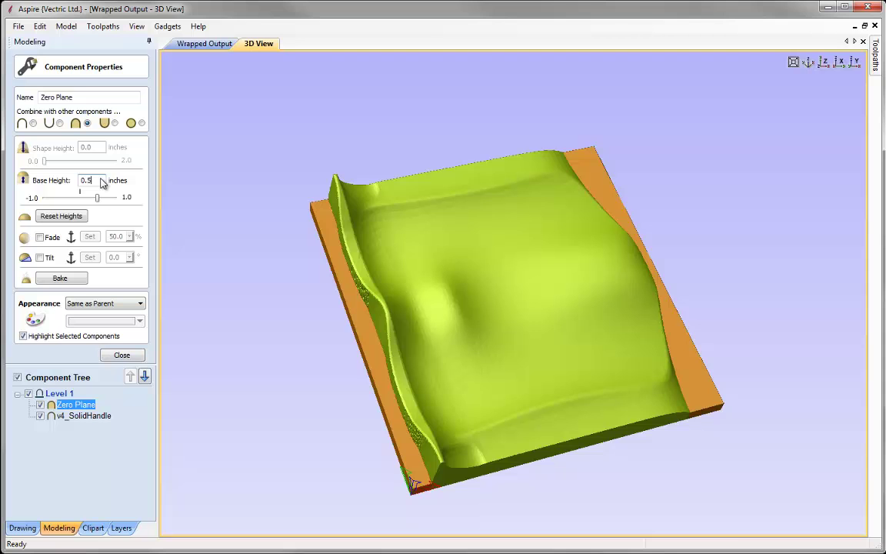
left_click_drag(534, 461, 475, 411)
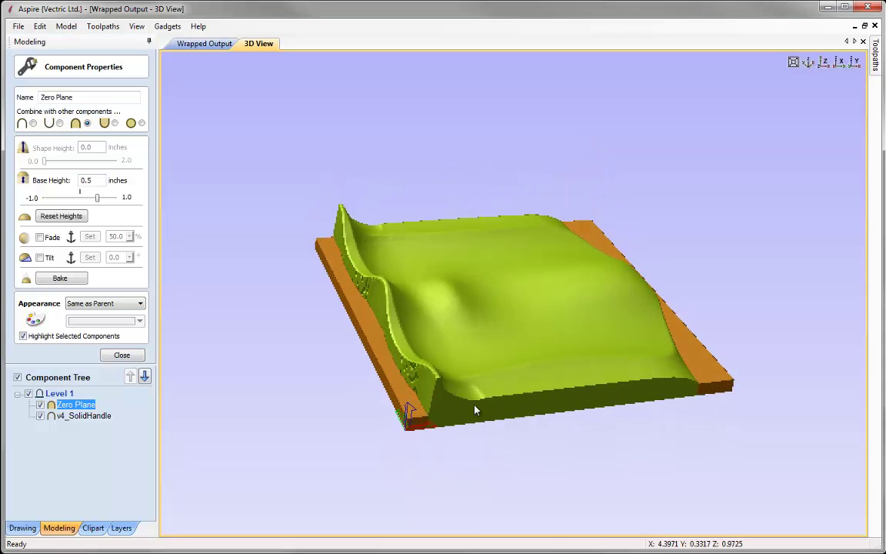
left_click(122, 355)
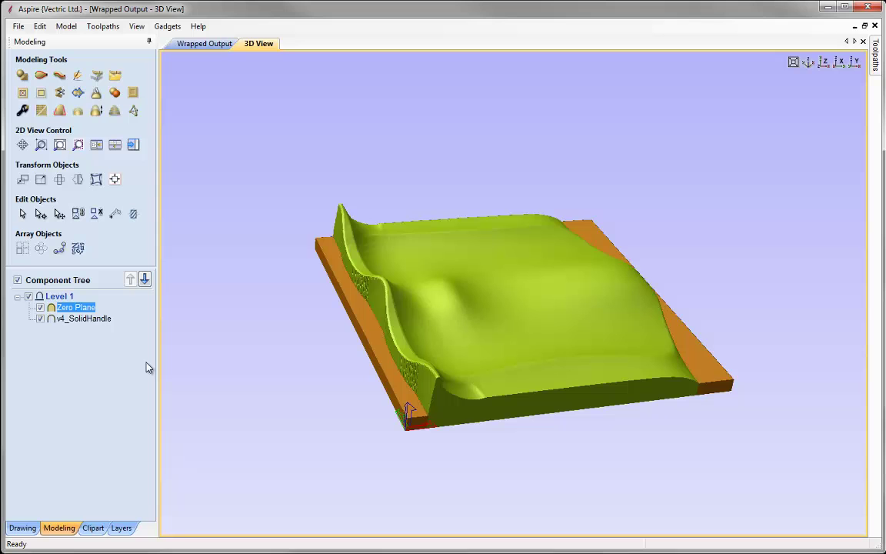
Display the model wrapped around the X axis and inspect the handle and the cylindrical stubs at its two ends
left_click(93, 28)
mouse_move(166, 80)
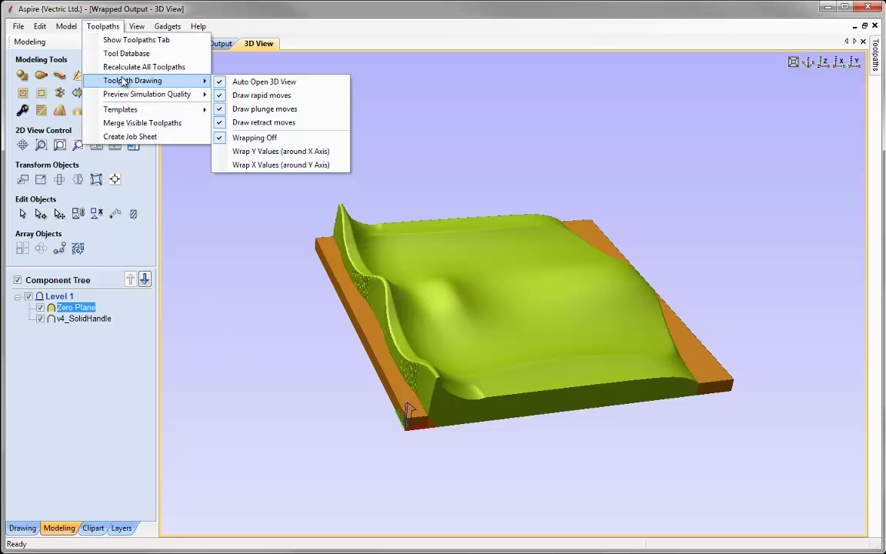
left_click(270, 152)
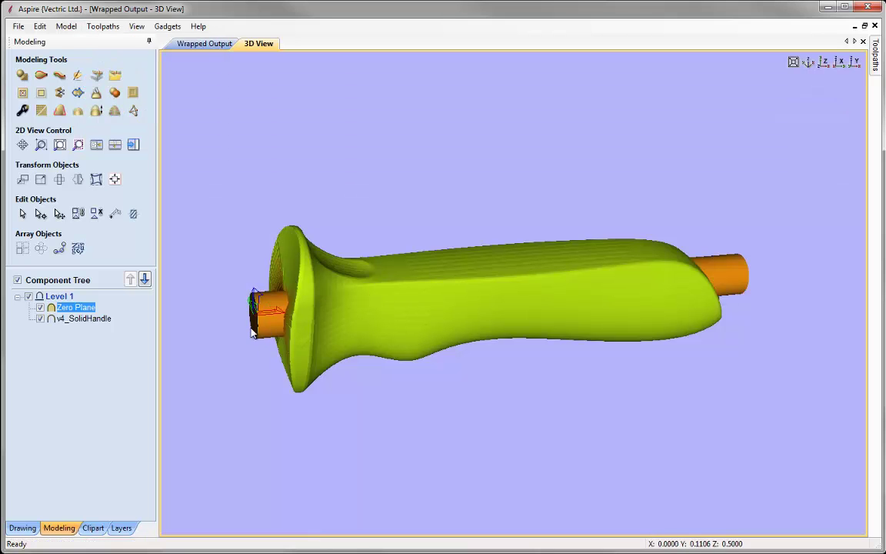
left_click_drag(530, 326, 717, 324)
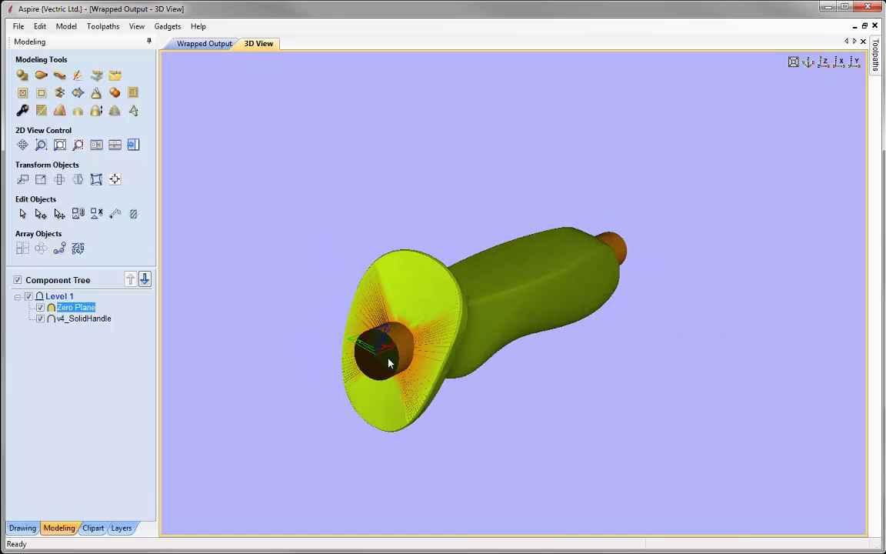
left_click_drag(635, 317, 461, 264)
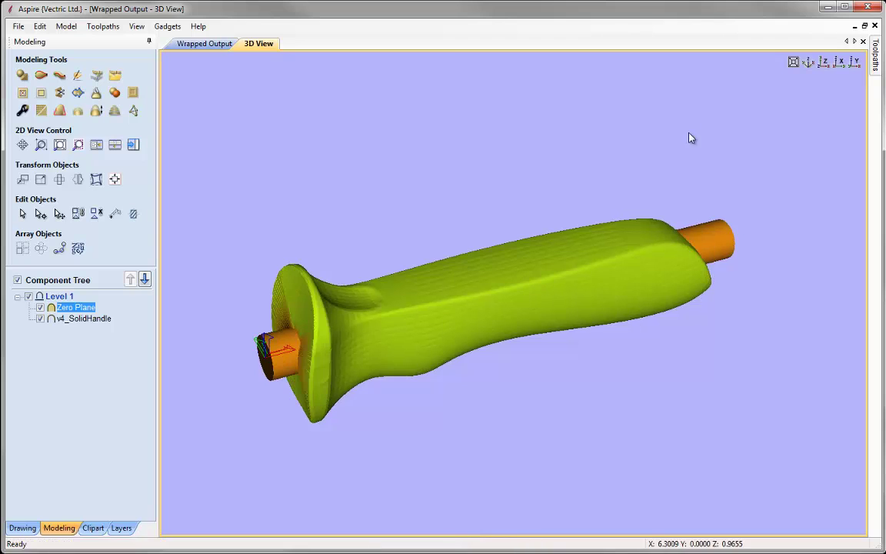
left_click(807, 64)
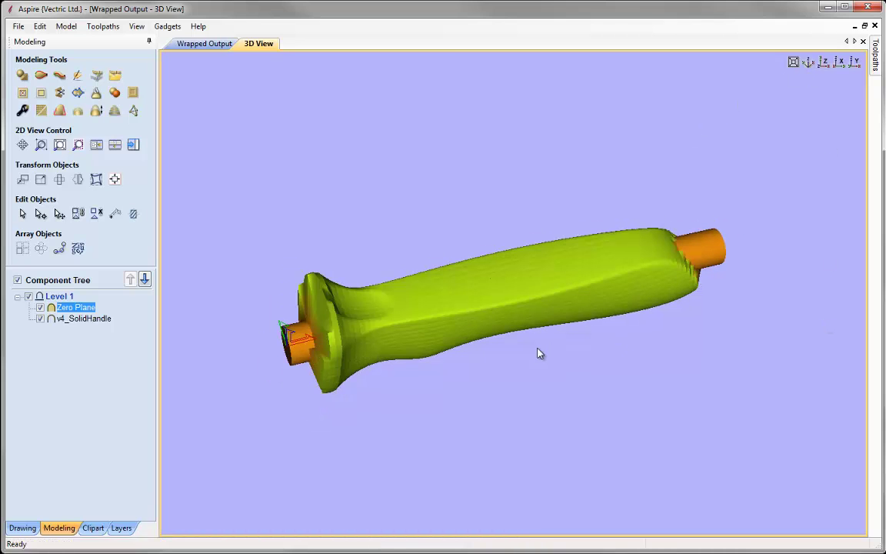
mouse_move(562, 335)
left_mouse_down()
mouse_move(530, 360)
mouse_move(361, 362)
left_mouse_up()
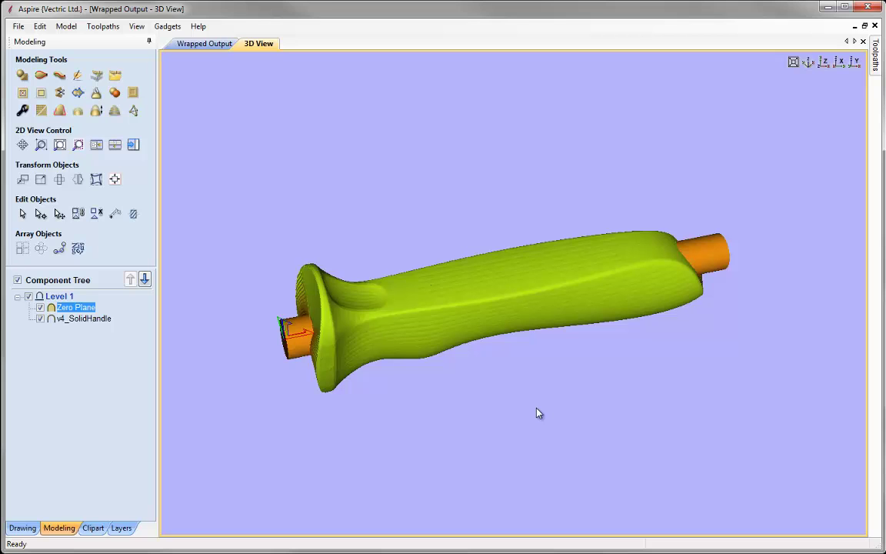
left_click_drag(539, 414, 495, 415)
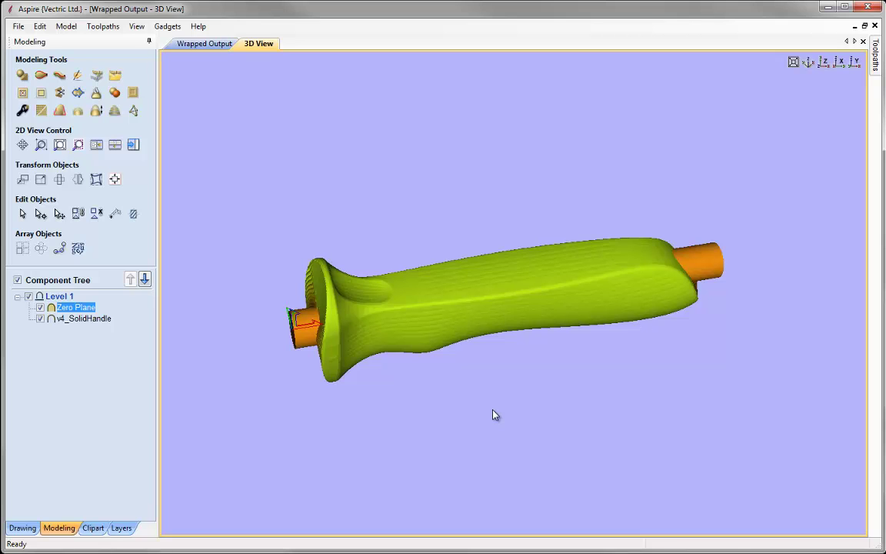
Switch to the toolpath layout and turn wrapping off to show the model flat
left_click(134, 145)
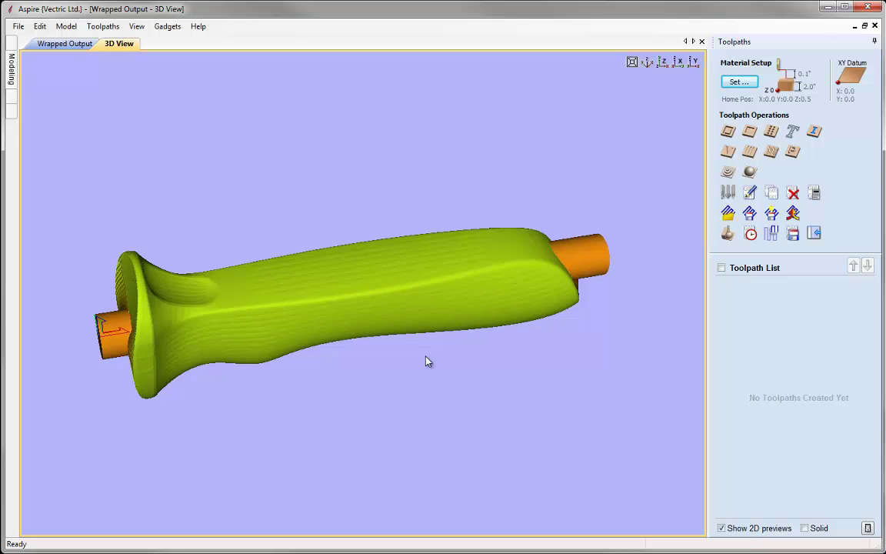
left_click(102, 30)
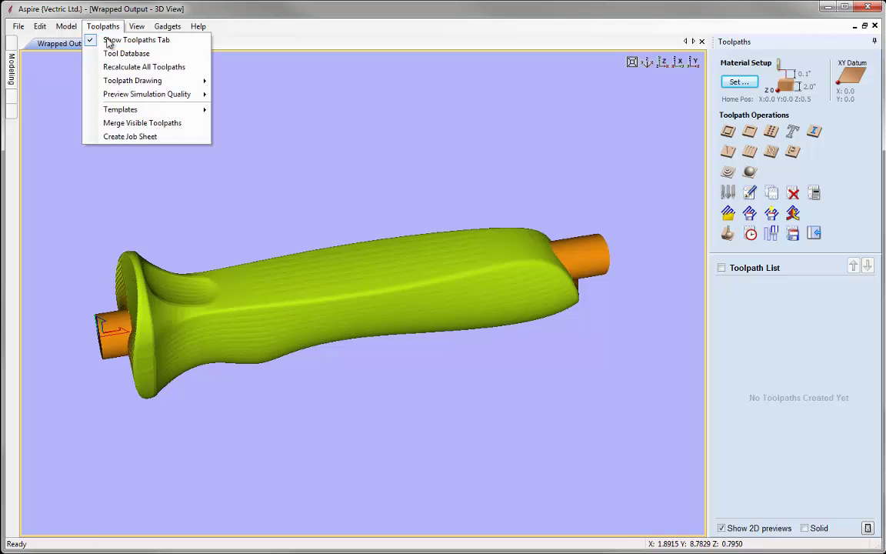
mouse_move(144, 81)
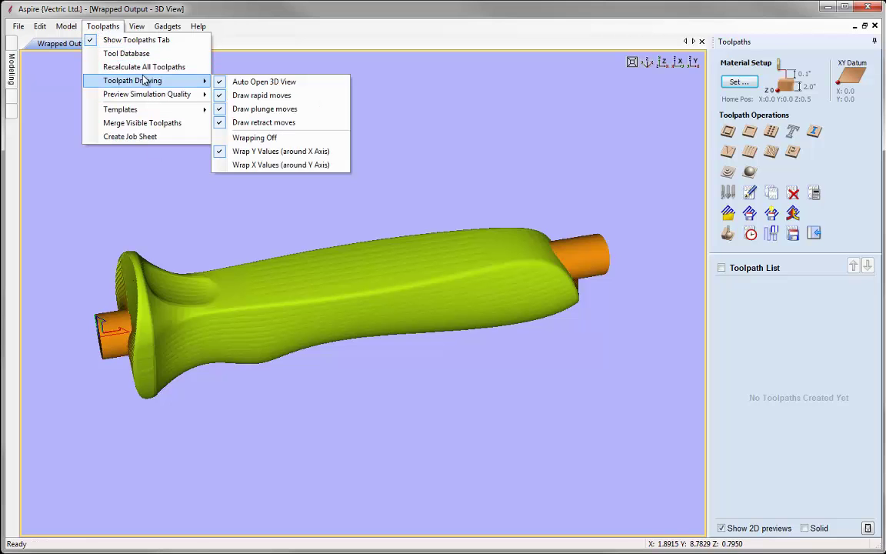
left_click(255, 138)
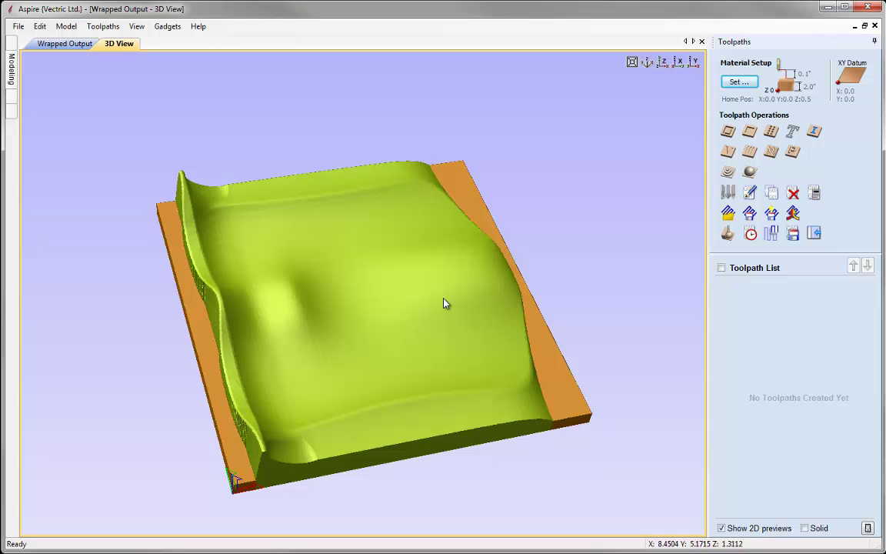
In the material setup, enable the XY datum offset and set its Y value to -6.28318 inches
left_click(739, 81)
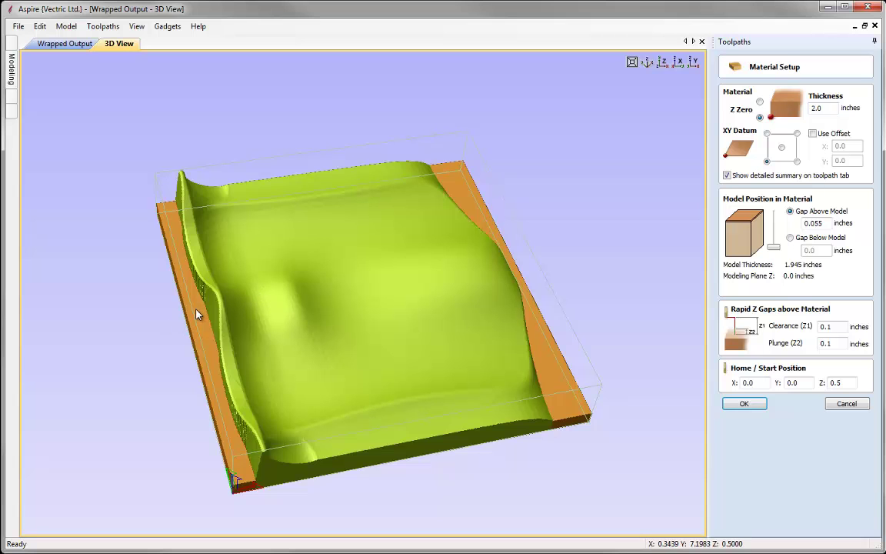
left_click(813, 134)
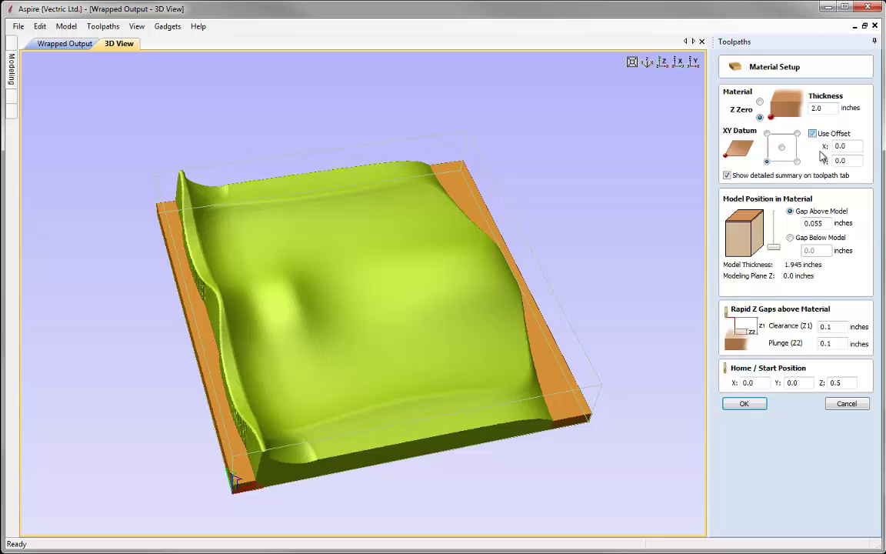
double_click(841, 161)
key("BackSpace")
type("3/2")
key("Tab")
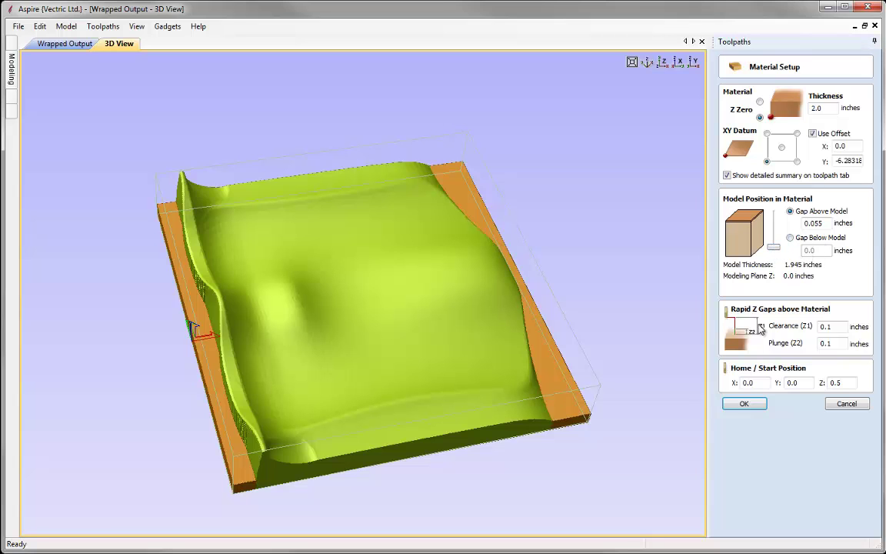
Set the rapid clearance and plunge gaps to 0.25 inches and the home Z position to 2.5, and accept the material setup
left_click_drag(826, 326, 839, 327)
type("25")
left_click_drag(827, 343, 841, 344)
type("25")
left_click_drag(836, 383, 825, 384)
type("2.5")
left_click(744, 406)
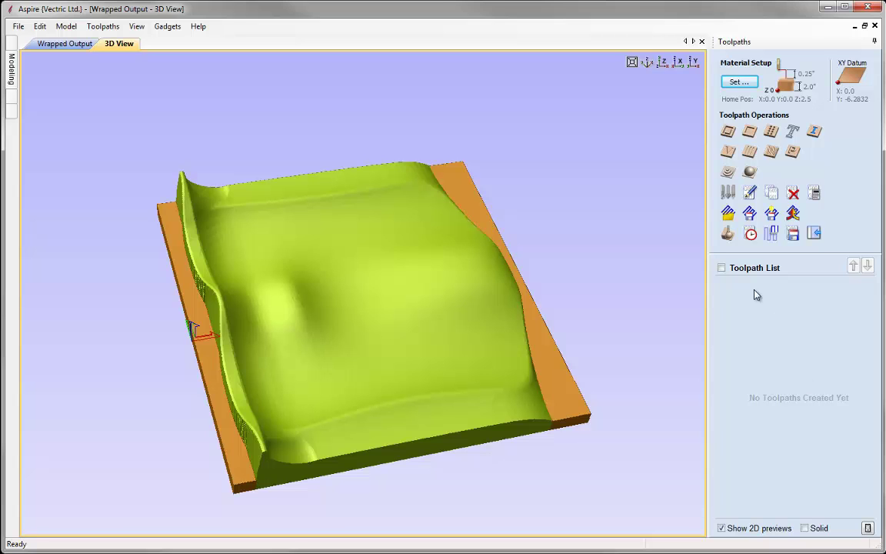
Start a rough machining toolpath and choose the Ball Nose (0.25 inch) tool for it
left_click(728, 174)
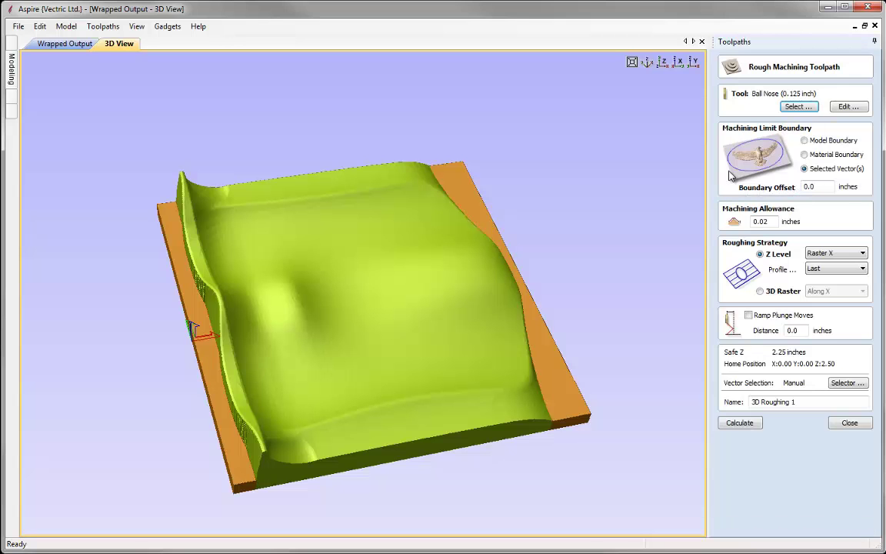
left_click(799, 106)
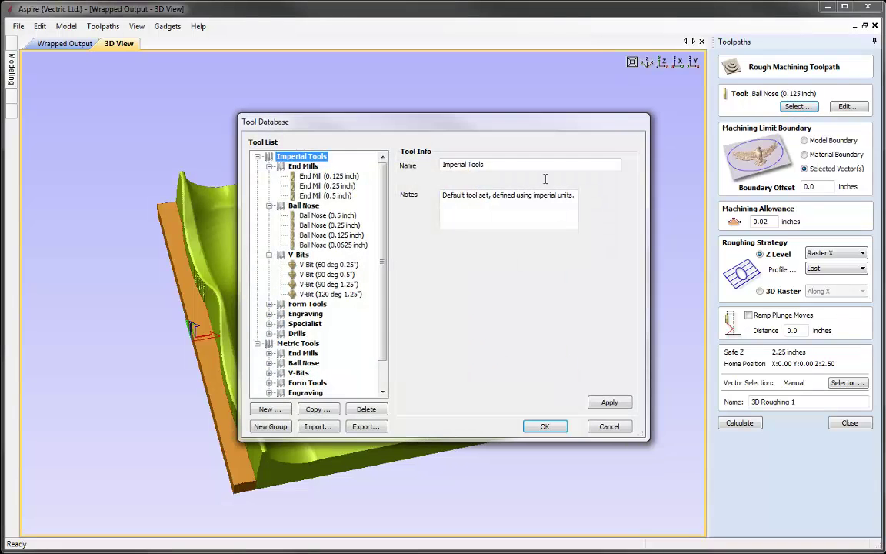
left_click(328, 225)
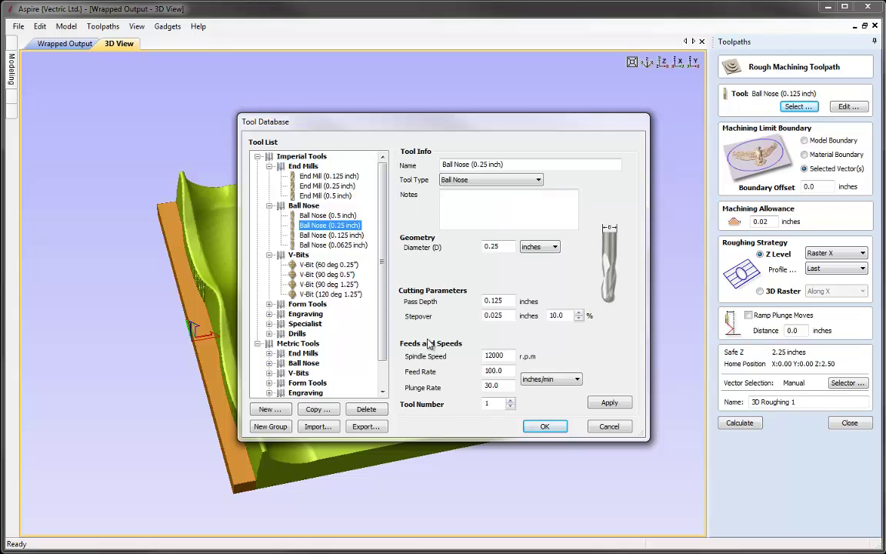
left_click(543, 428)
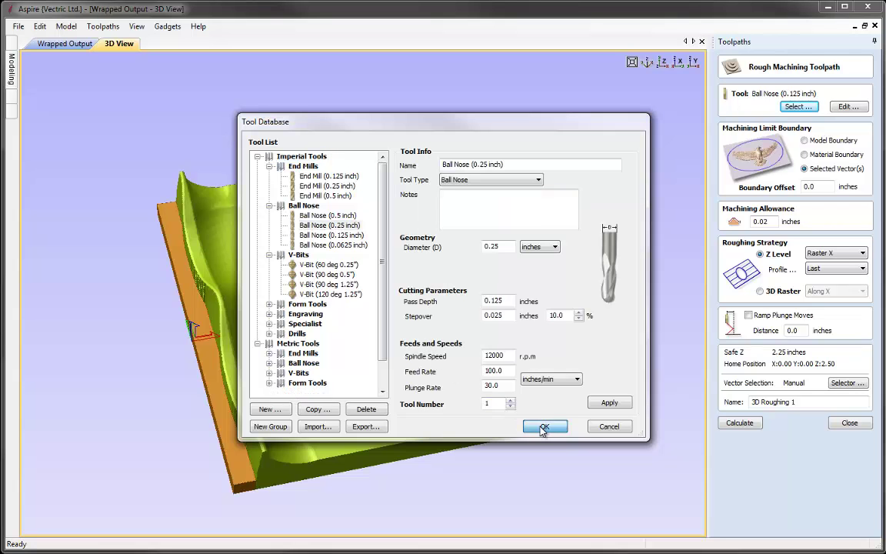
Edit the roughing tool to a pass depth of 0.25 inches and a stepover of 40%
left_click(861, 107)
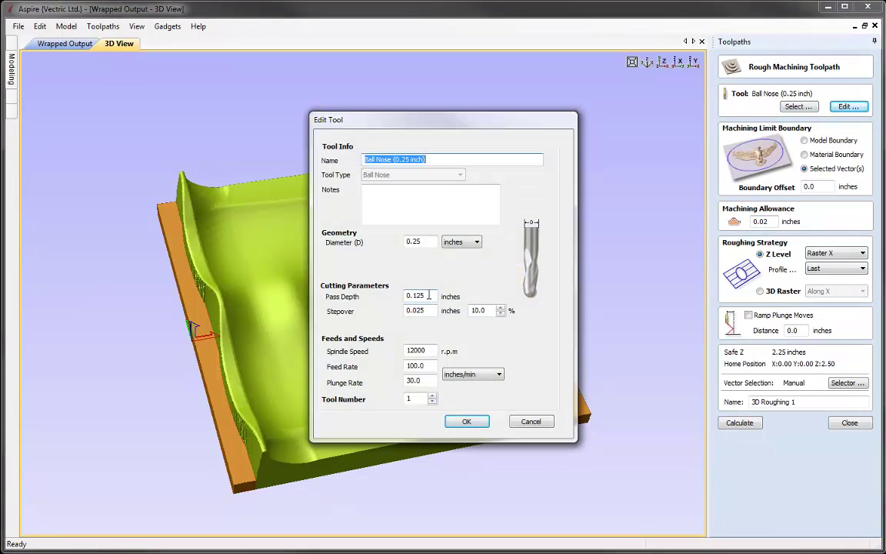
double_click(430, 296)
type("0.2")
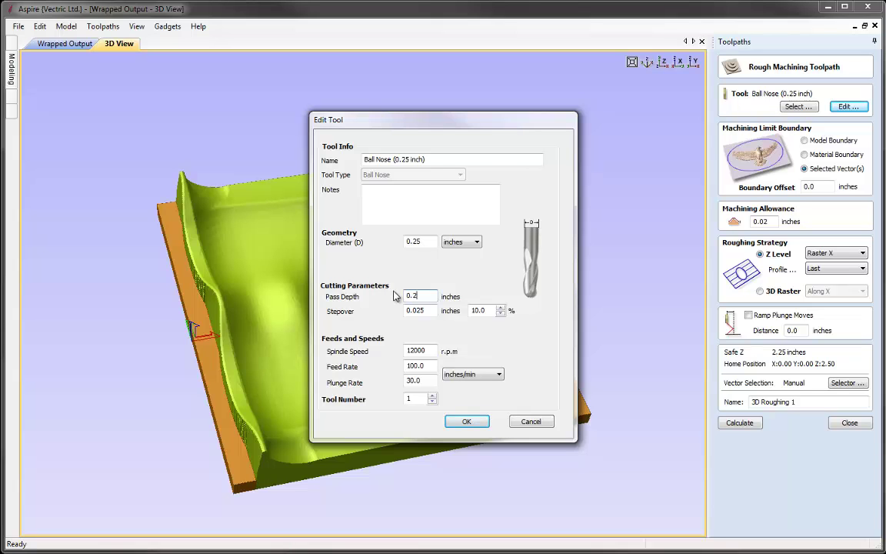
type("5")
double_click(472, 311)
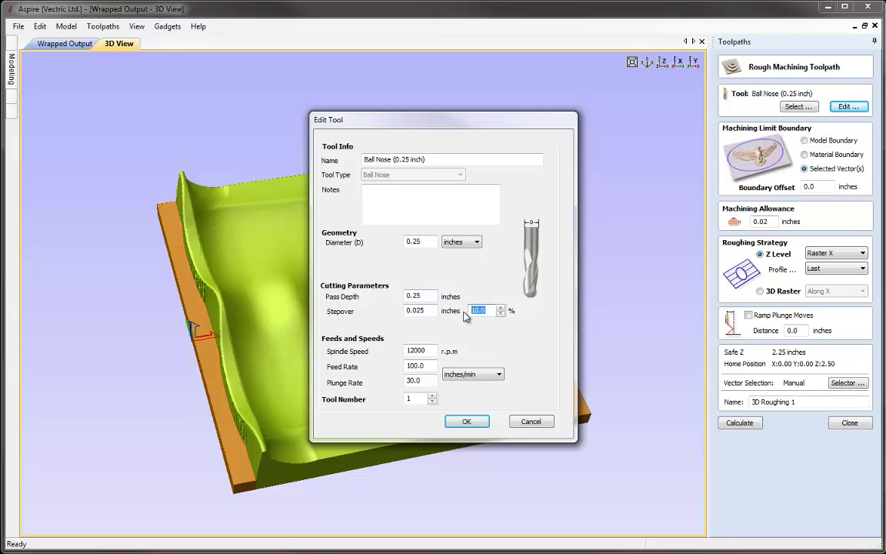
type("40")
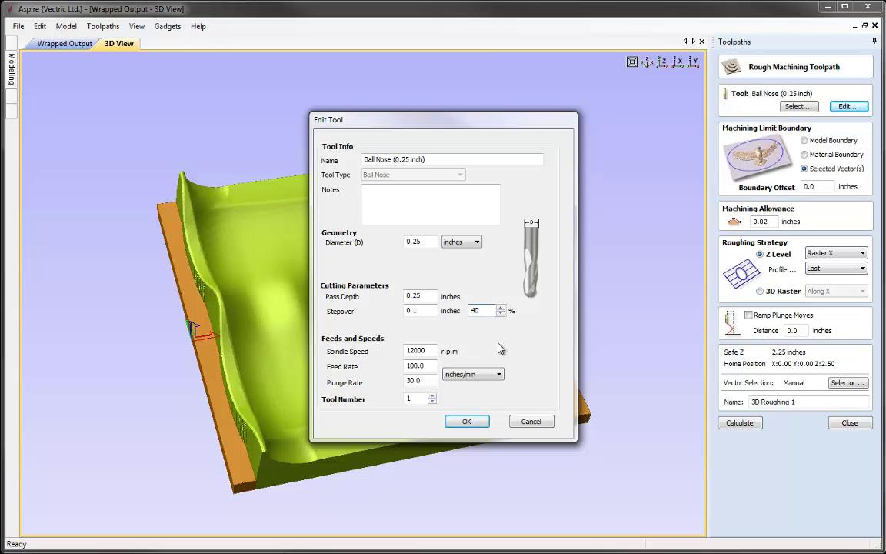
left_click(466, 422)
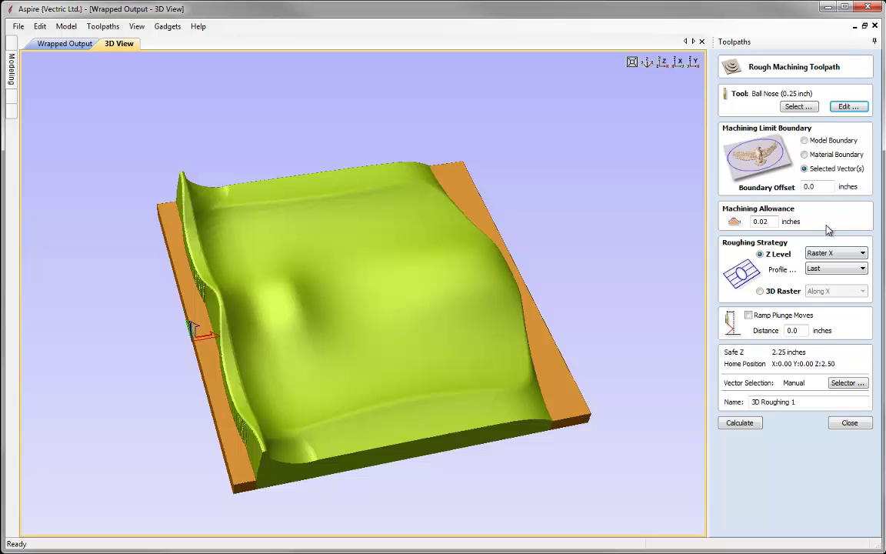
Limit roughing to the material boundary with a 0.03 inch machining allowance, name the toolpath 3D Roughing and calculate it
left_click(806, 154)
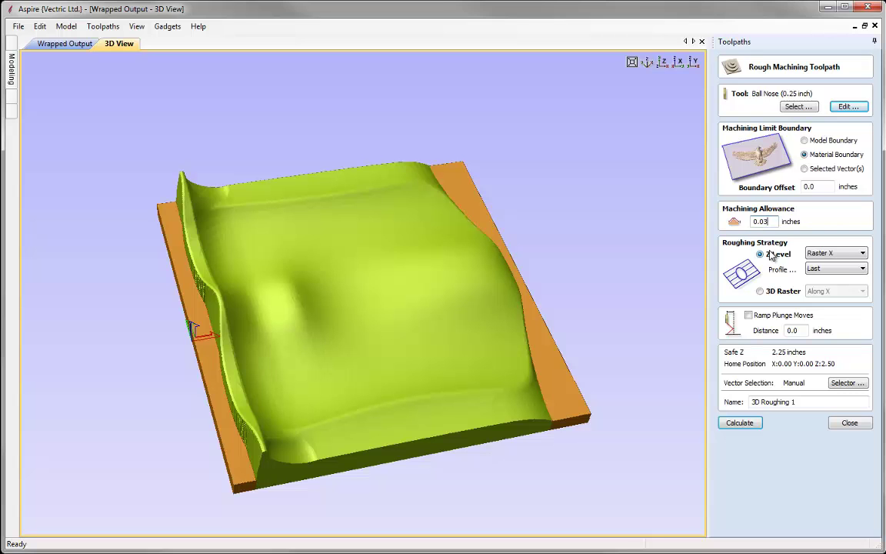
left_click(808, 406)
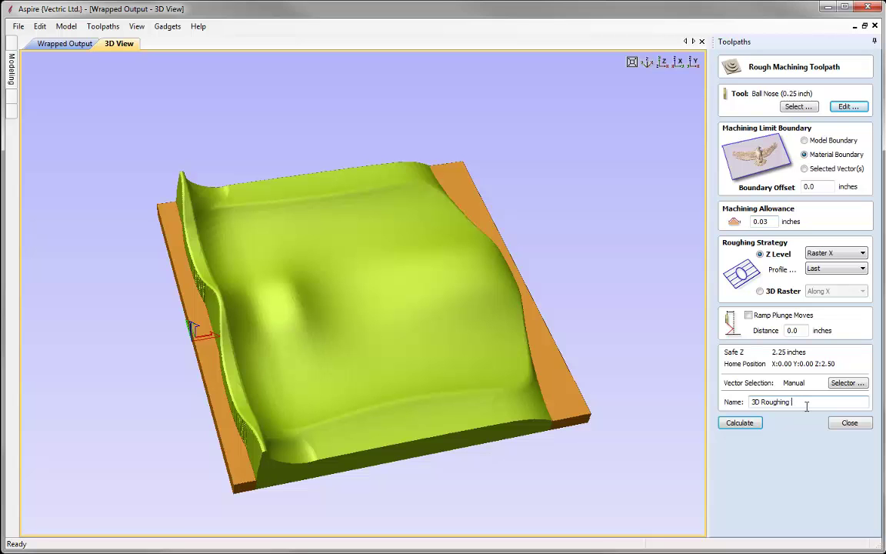
left_click(752, 428)
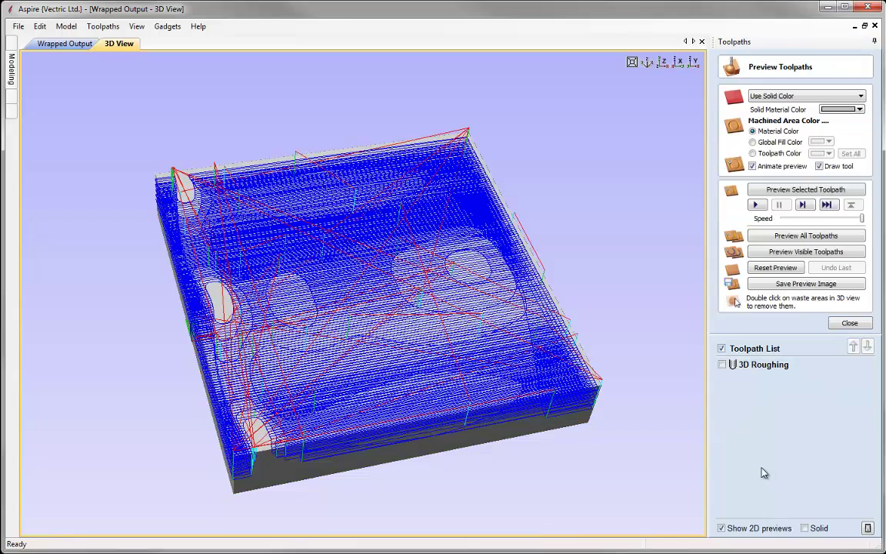
Simulate the 3D Roughing toolpath on the flat material block and view the carved surface
left_click_drag(398, 445, 410, 375)
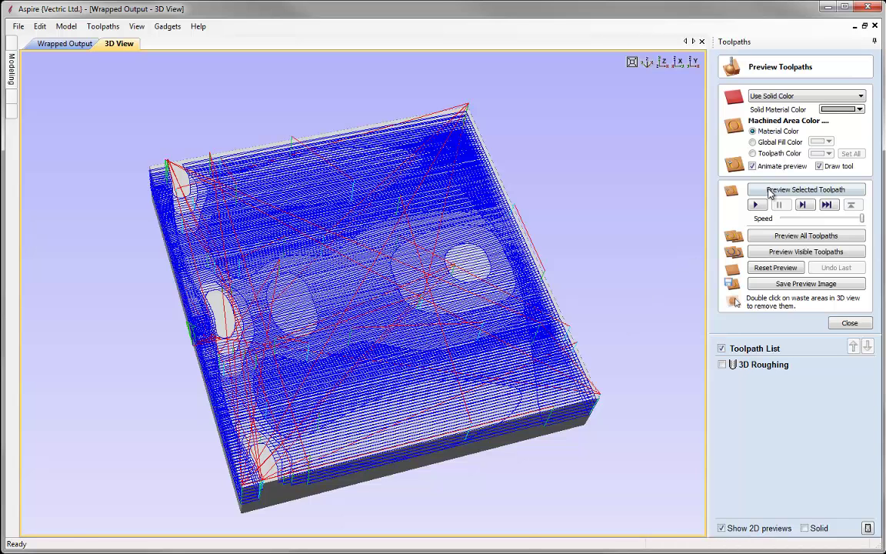
left_click(778, 235)
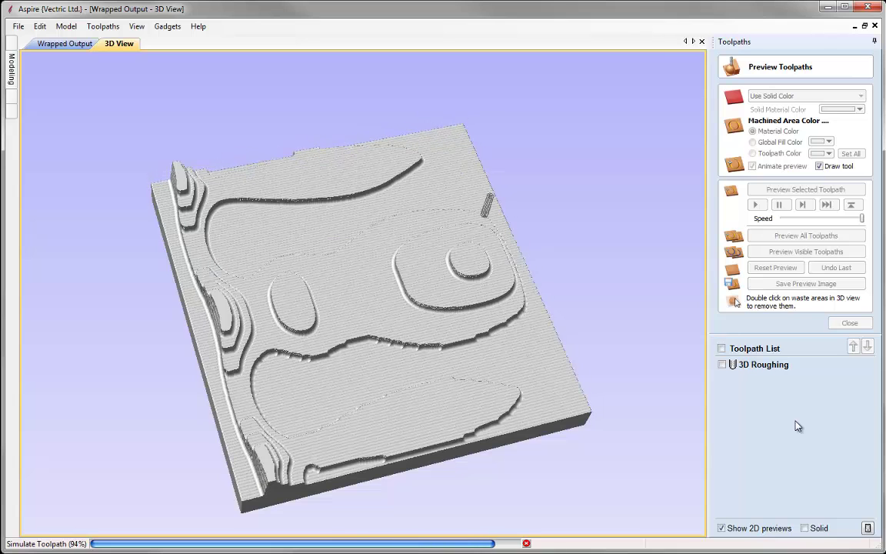
left_click_drag(397, 387, 293, 277)
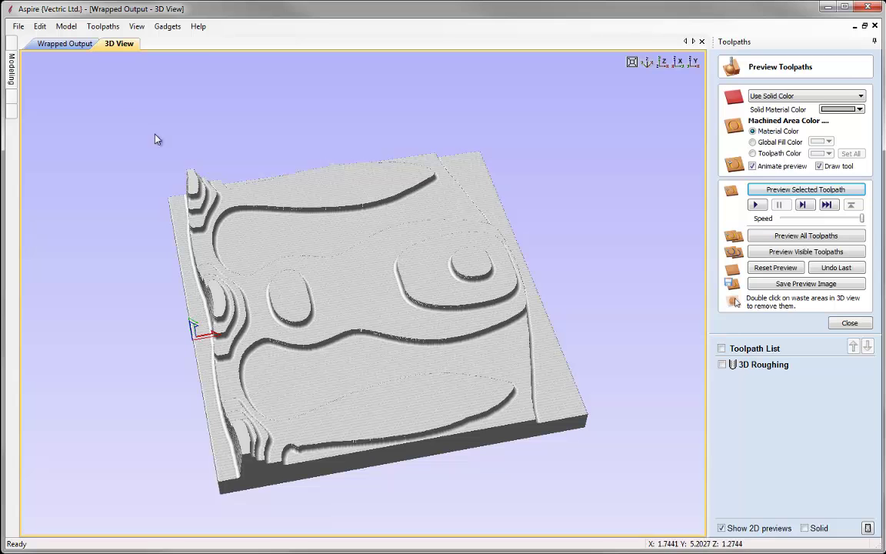
Display the simulated roughing cut wrapped around the X axis
left_click(93, 28)
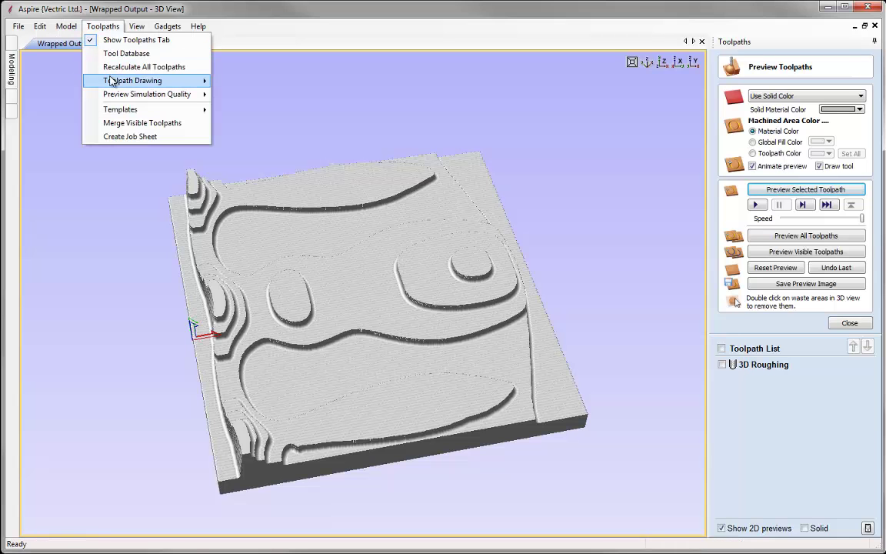
mouse_move(194, 82)
left_click(247, 138)
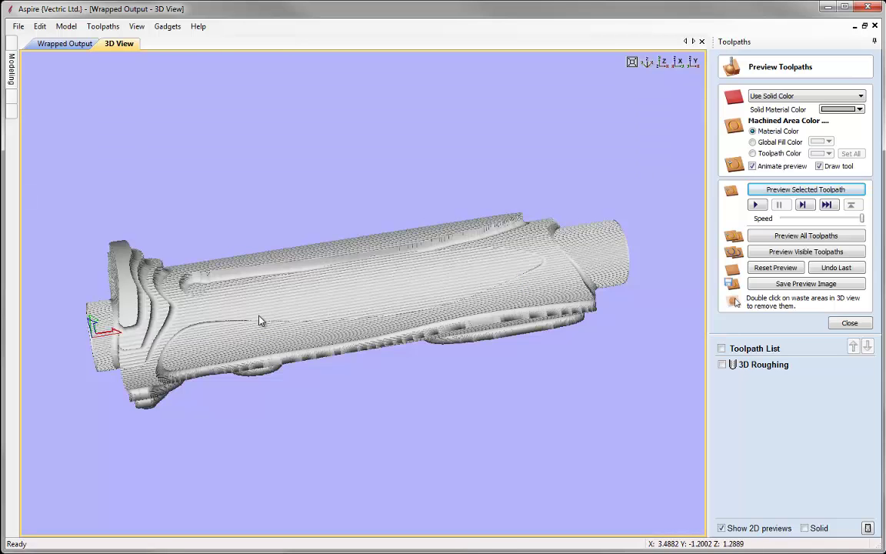
Turn off wrapping to show the roughing preview as a flat block and close the toolpath preview
left_click_drag(319, 324, 336, 340)
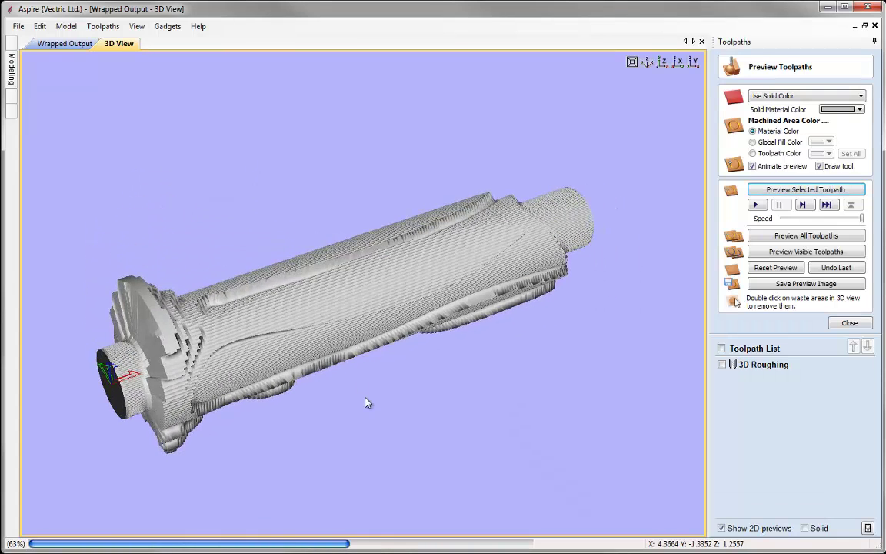
left_click(102, 26)
mouse_move(132, 81)
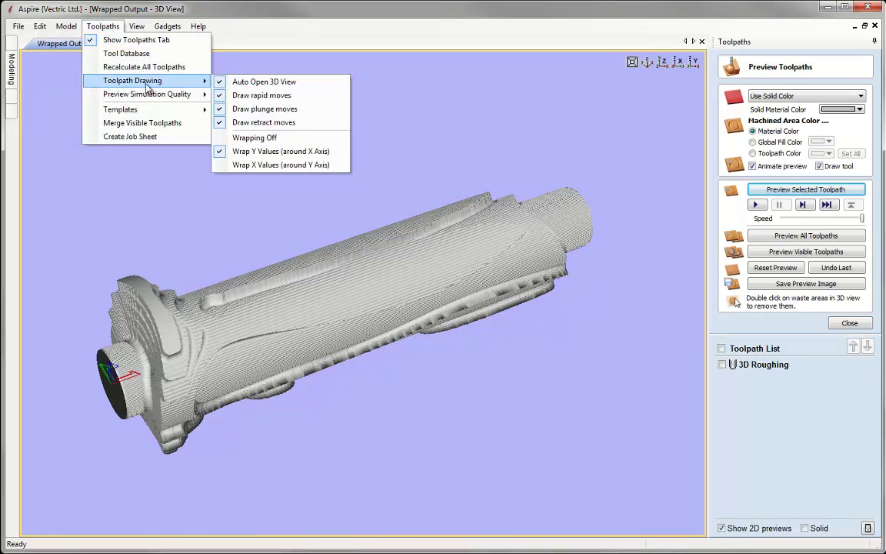
left_click(233, 133)
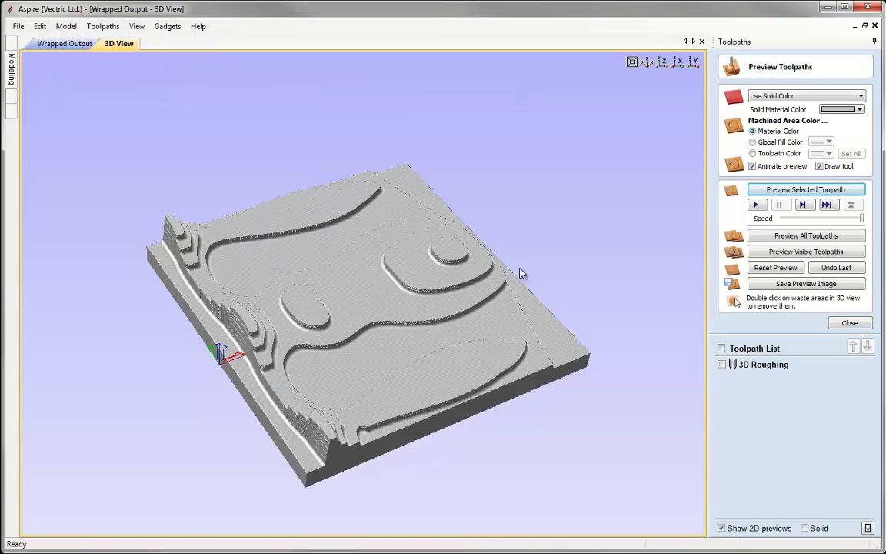
left_click(849, 324)
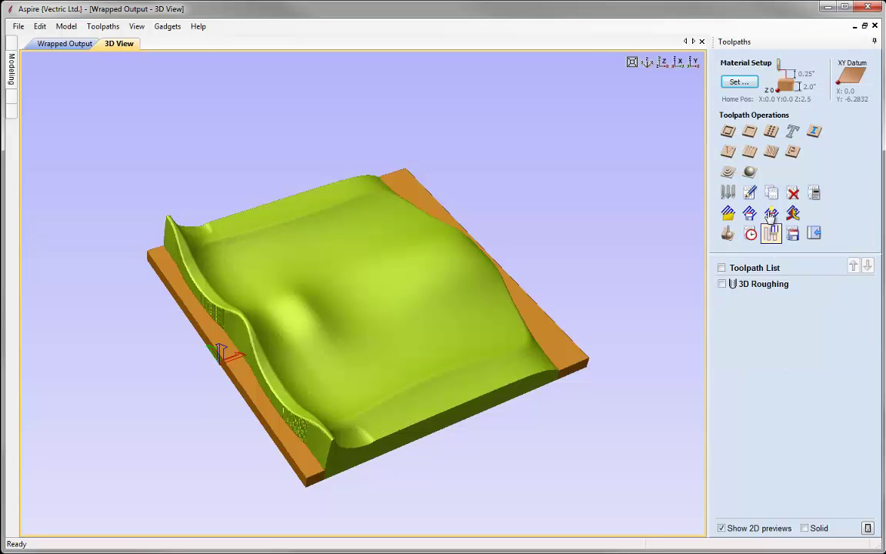
Start a 3D finish machining toolpath with the Ball Nose (0.25 inch) tool, keeping its 10% stepover and default feeds and speeds
left_click(750, 174)
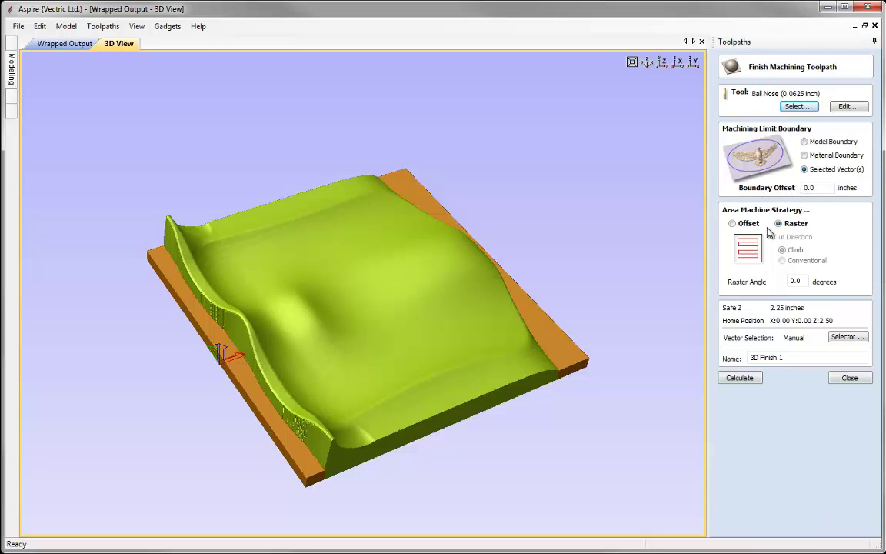
left_click(797, 107)
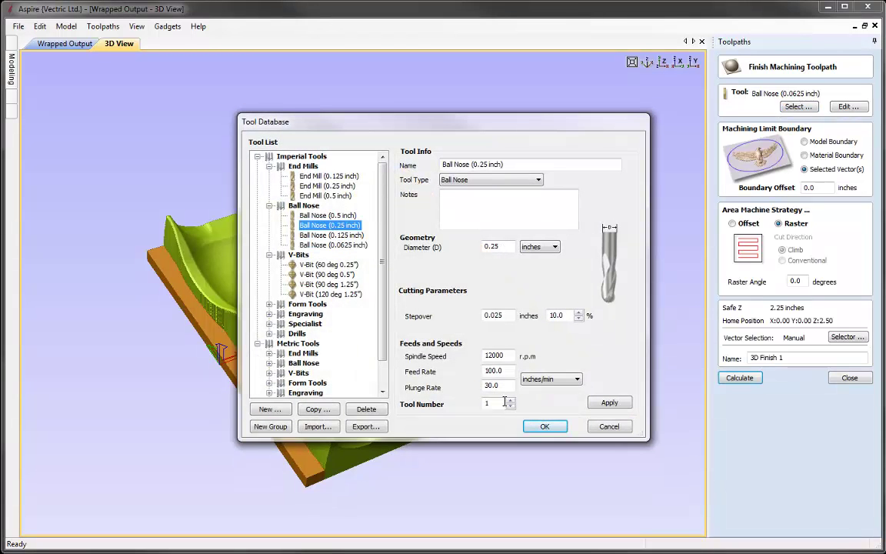
left_click(543, 427)
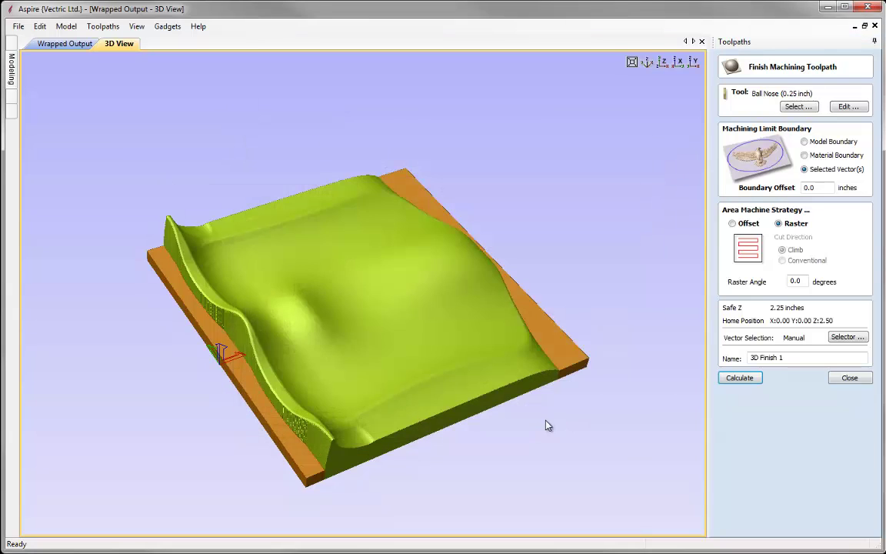
left_click(847, 110)
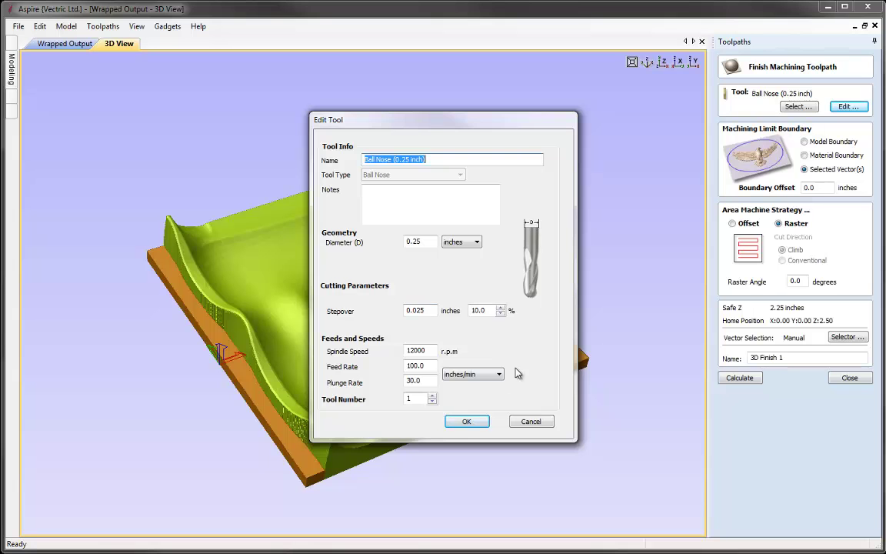
left_click(466, 425)
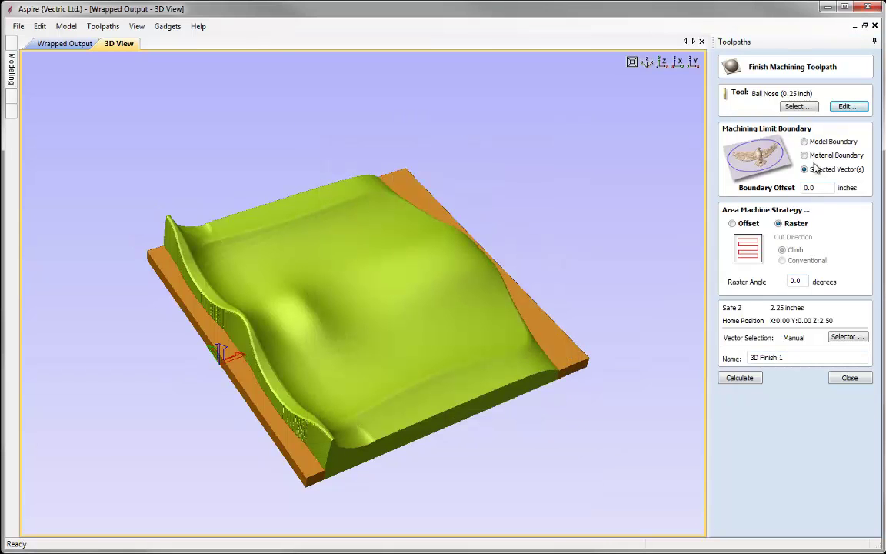
Limit finish machining to the material boundary, name the toolpath 3D Finish and calculate it
left_click(805, 155)
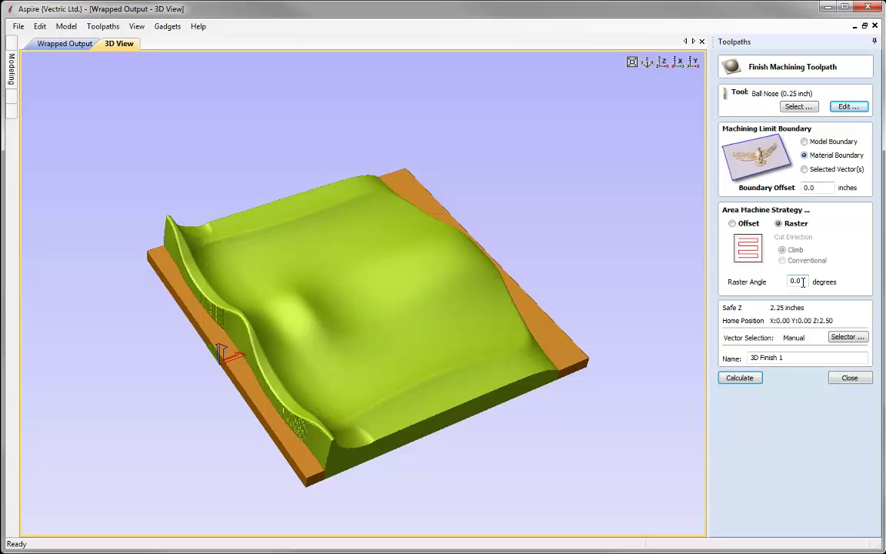
left_click(800, 354)
key("BackSpace")
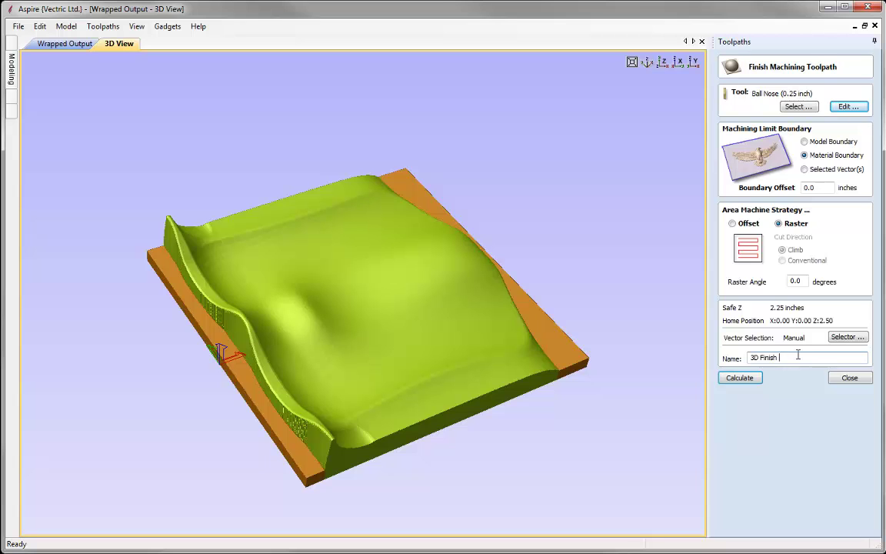
left_click(743, 380)
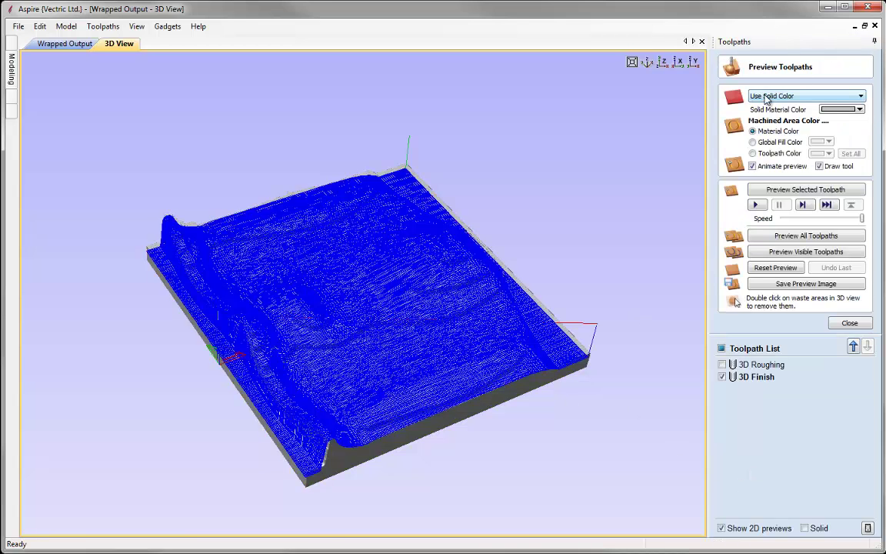
Simulate the 3D Finish toolpath without drawing the tool, and inspect the result wrapped around the X axis
left_click(793, 190)
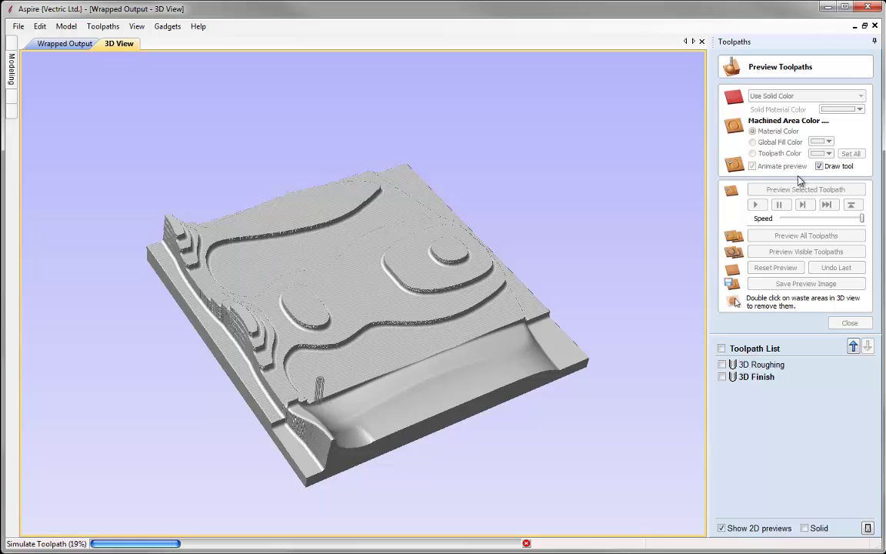
left_click(819, 166)
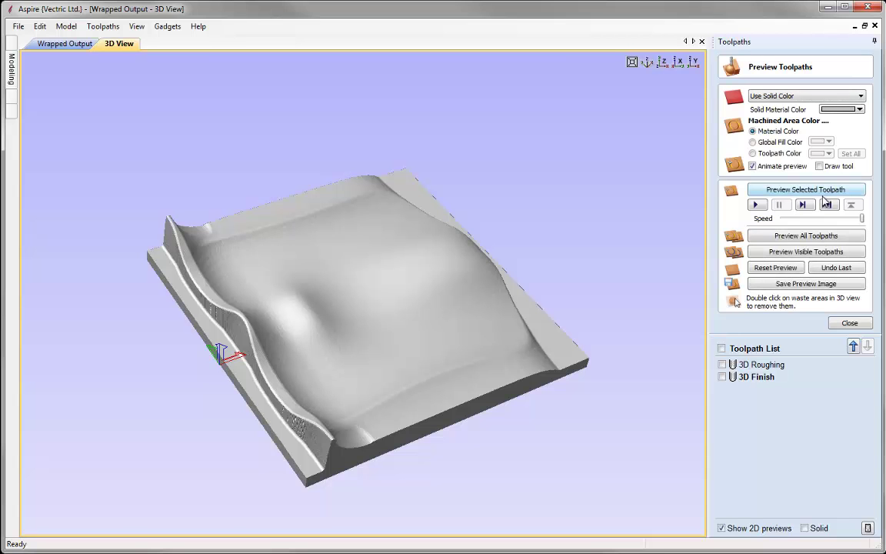
left_click(107, 28)
mouse_move(121, 84)
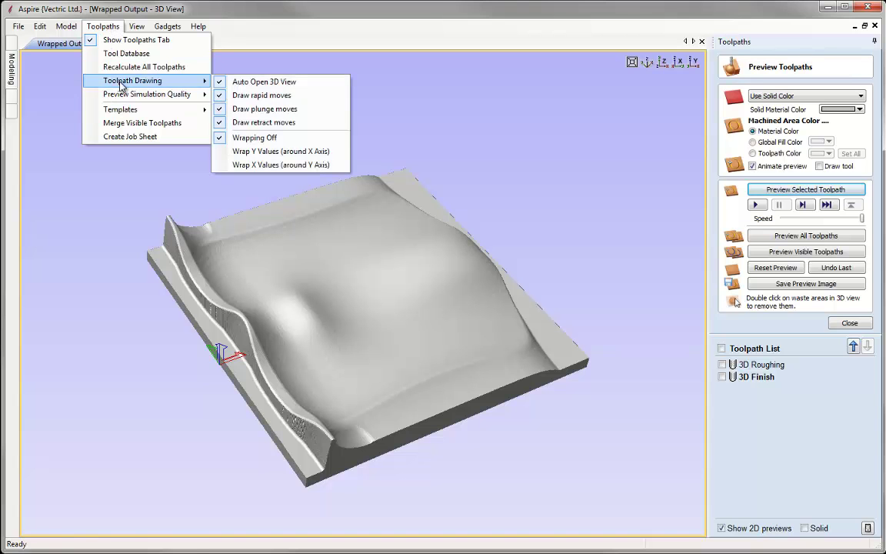
left_click(281, 151)
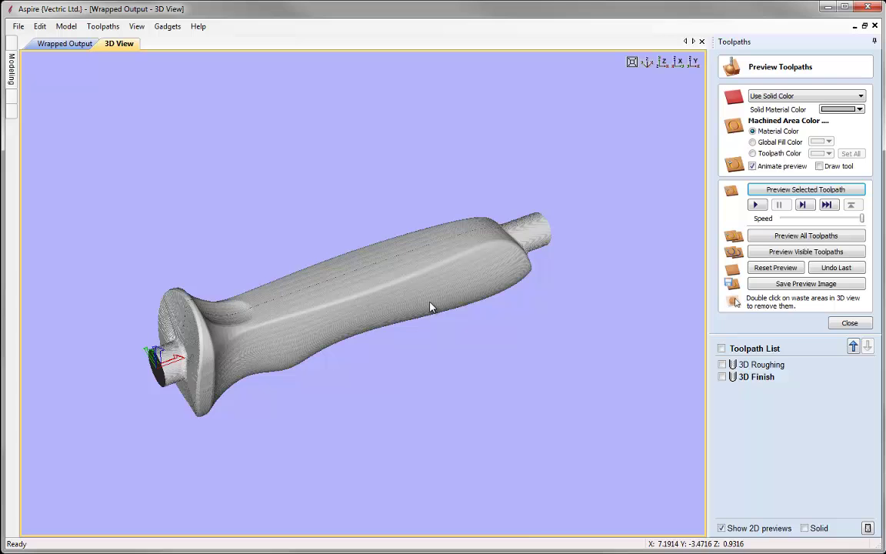
left_click_drag(354, 298, 220, 316)
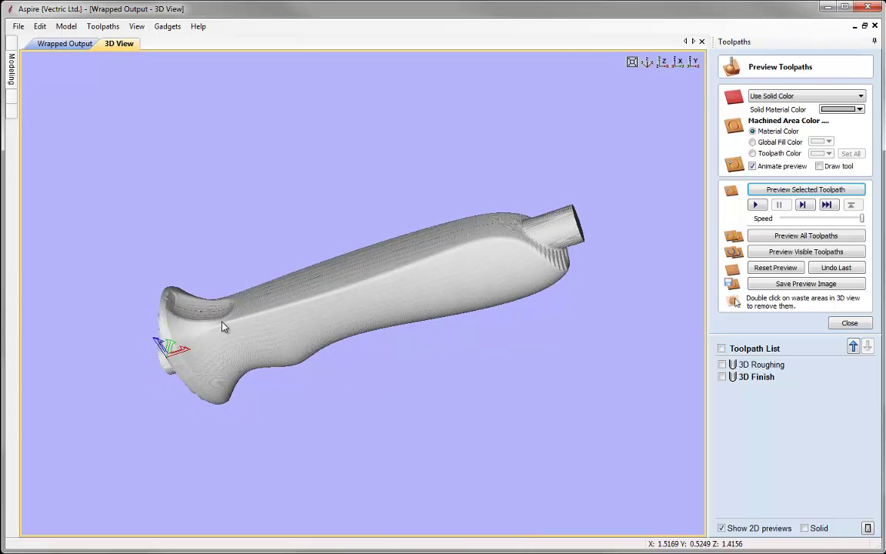
left_click_drag(385, 326, 509, 371)
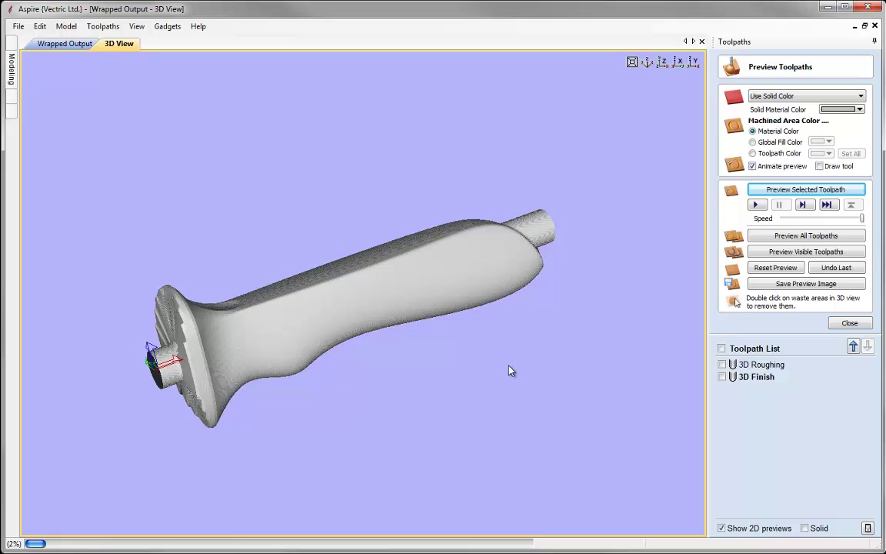
left_click(851, 323)
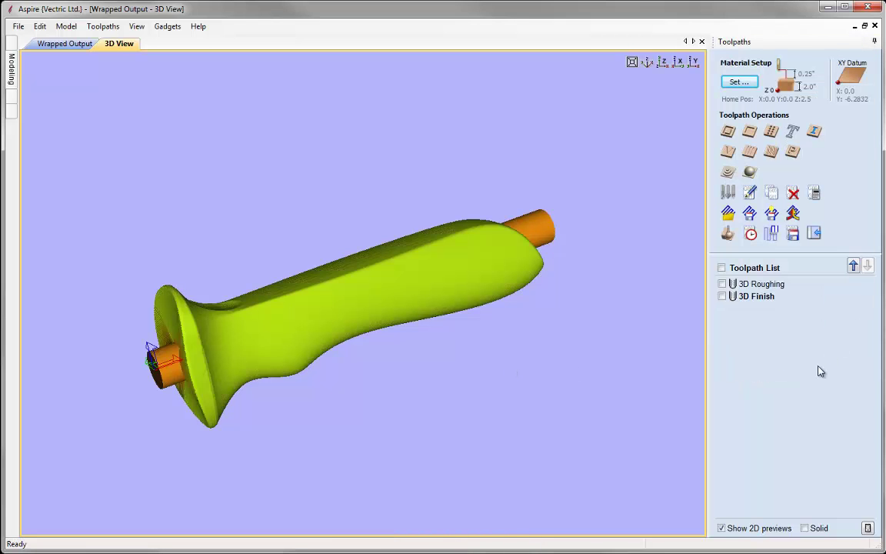
Set up saving of only the 3D Roughing toolpath with the Mach2/3-WrapY2A ATC(inch)(*.txt) post processor, without combining visible toolpaths into one file
left_click(769, 284)
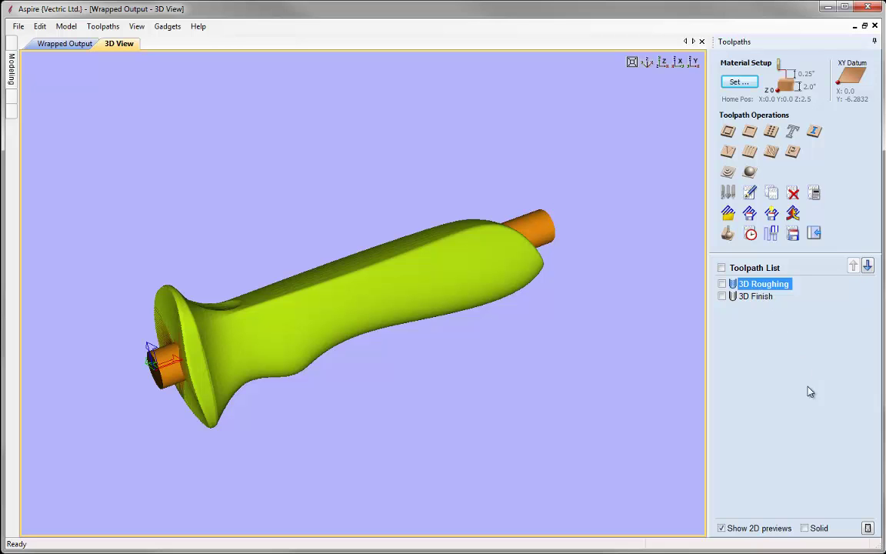
left_click(794, 236)
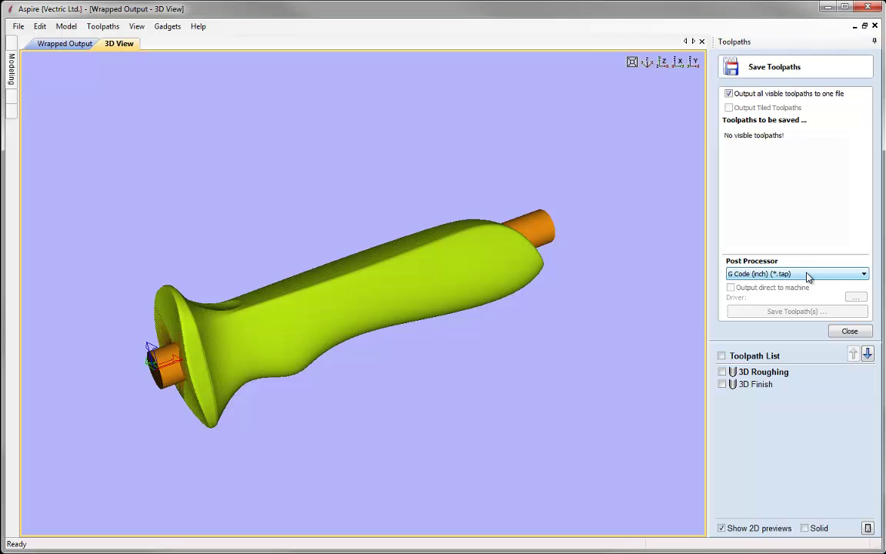
left_click(809, 275)
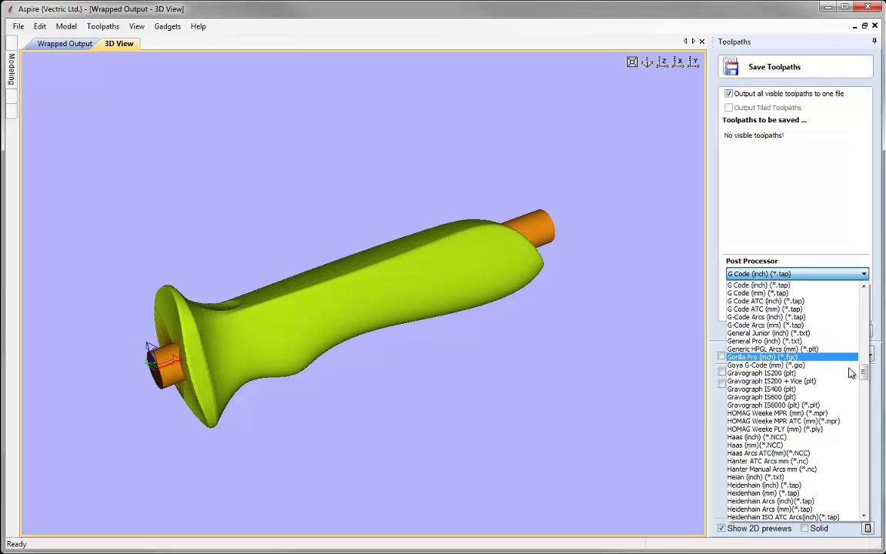
left_click_drag(863, 371, 864, 410)
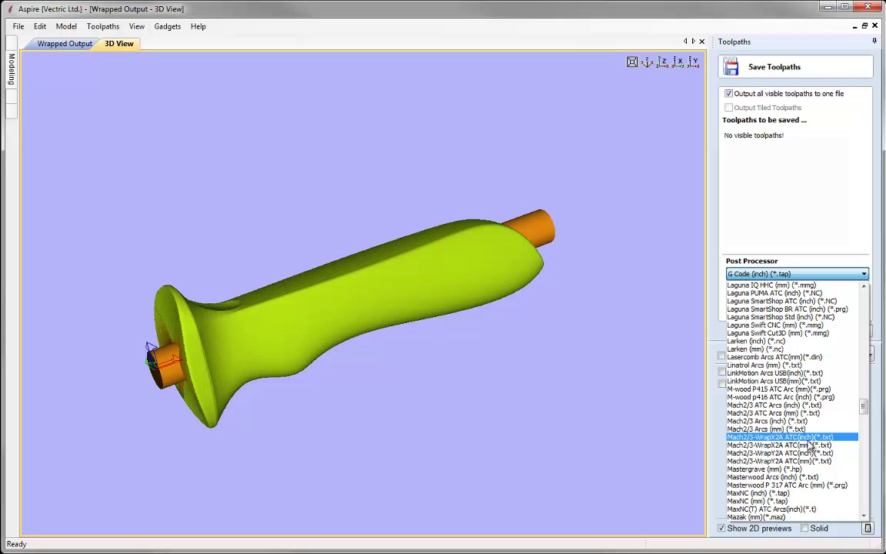
left_click(786, 452)
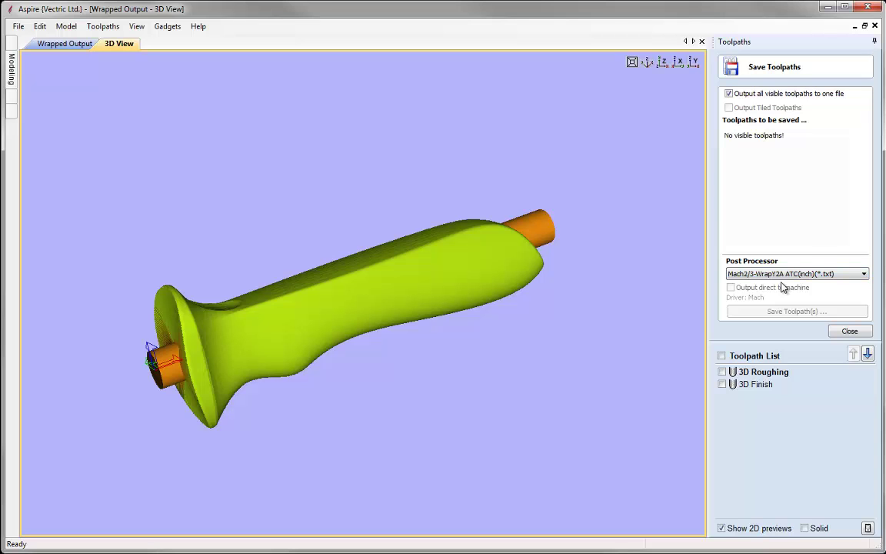
left_click(728, 93)
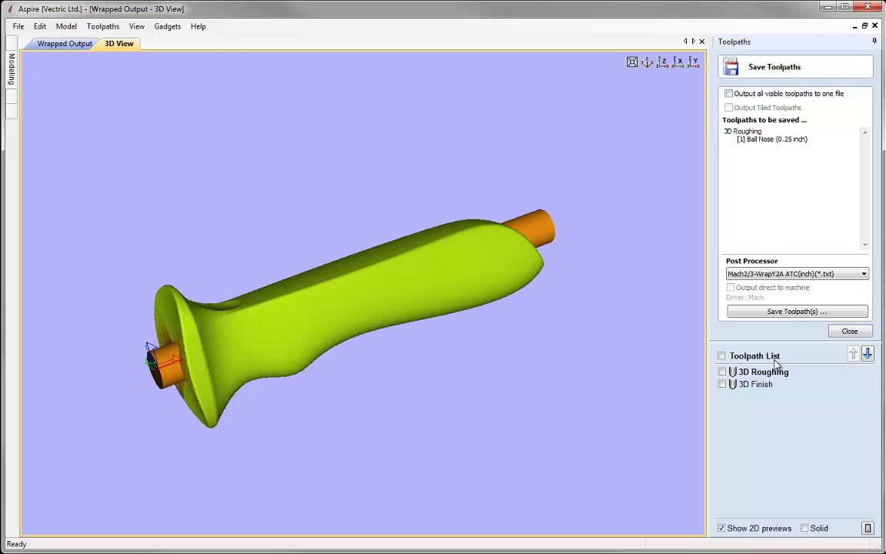
Try to save the roughing toolpath as 3D Roughing.txt, accepting a 4.0 inch cylinder diameter with Z zero at the center of the cylinder
left_click(800, 312)
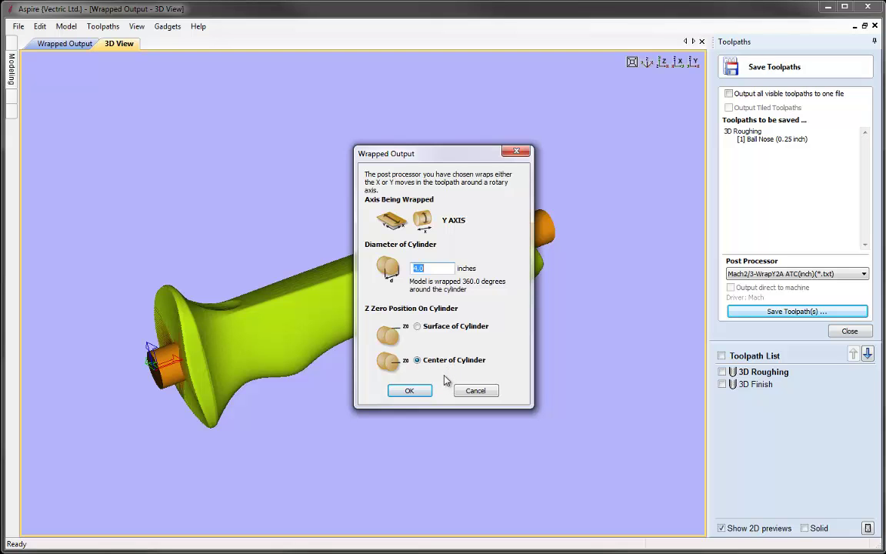
left_click(409, 391)
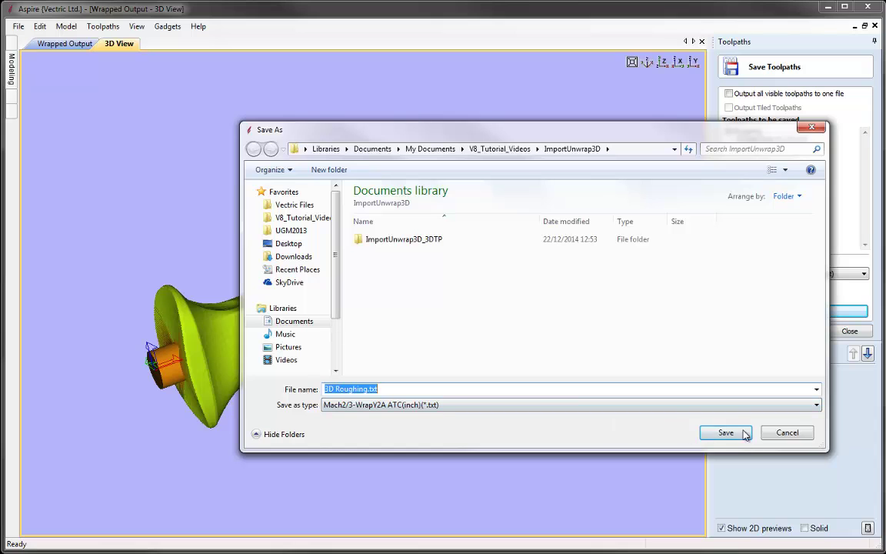
left_click(788, 433)
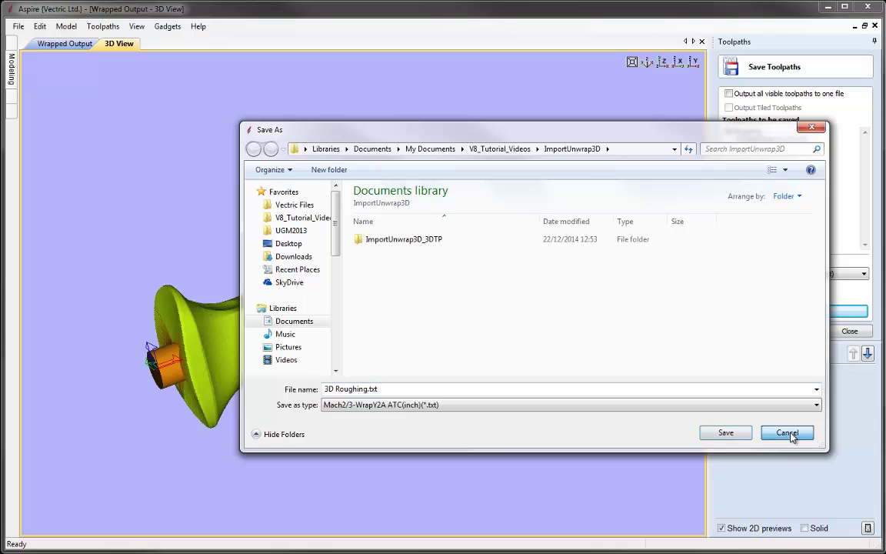